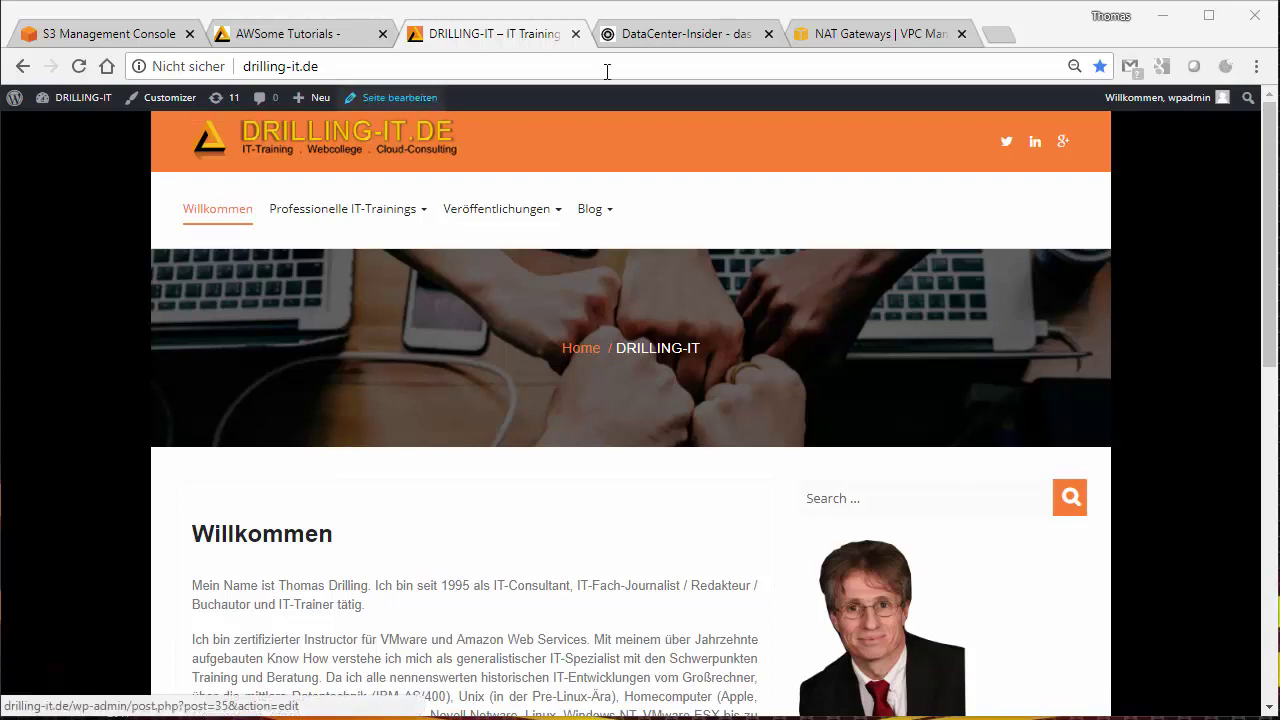
Switch to the AWS console, list the EC2 instances and select the instance "Windows Server DC für td.lan"
left_click(838, 36)
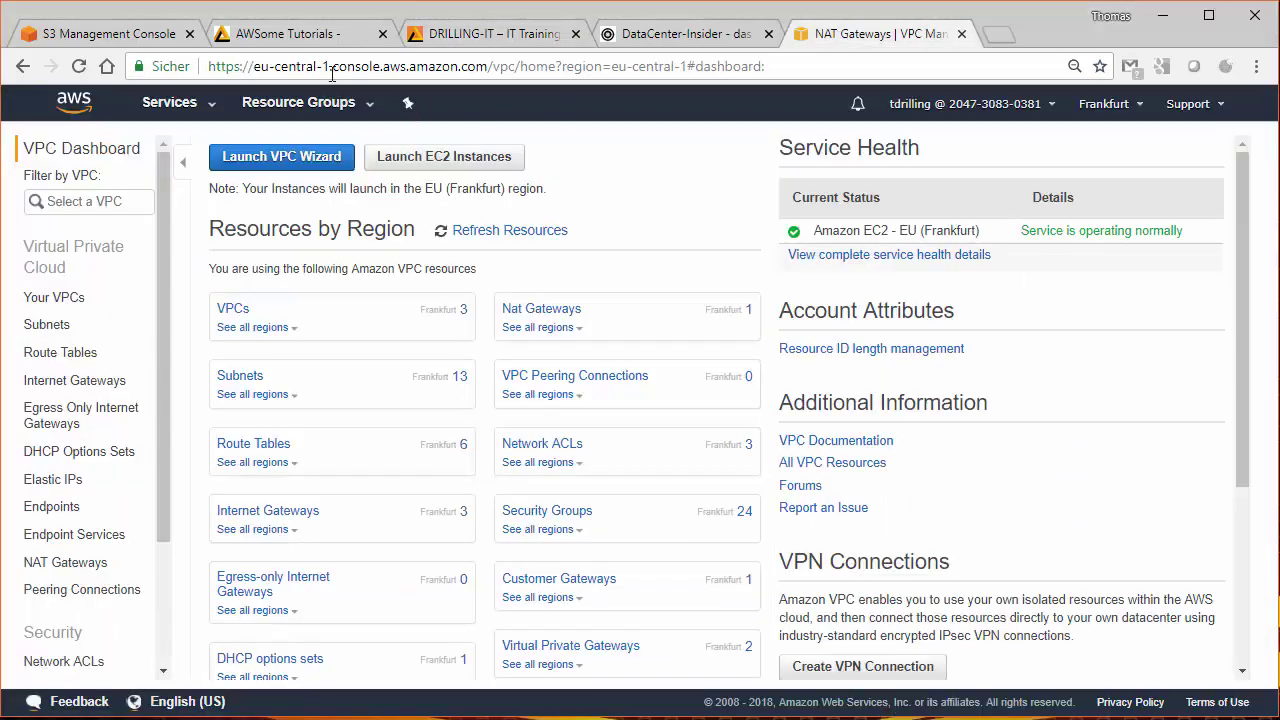
left_click(178, 104)
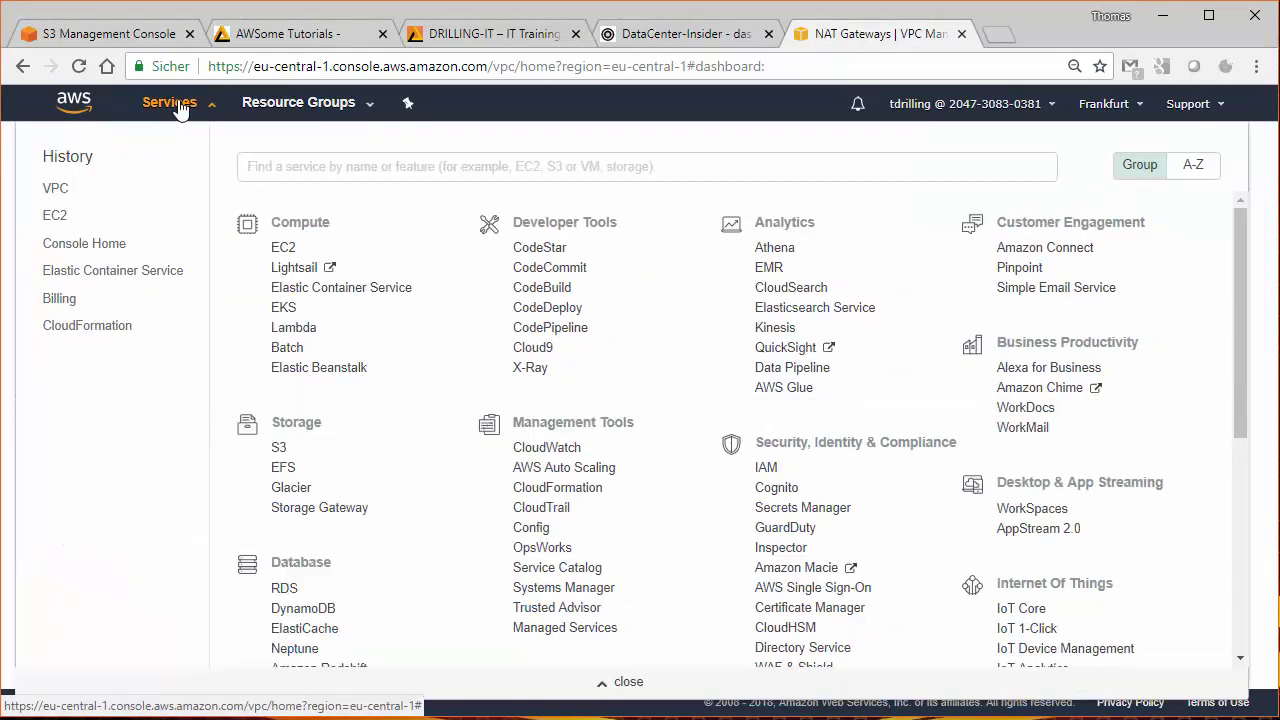
left_click(292, 252)
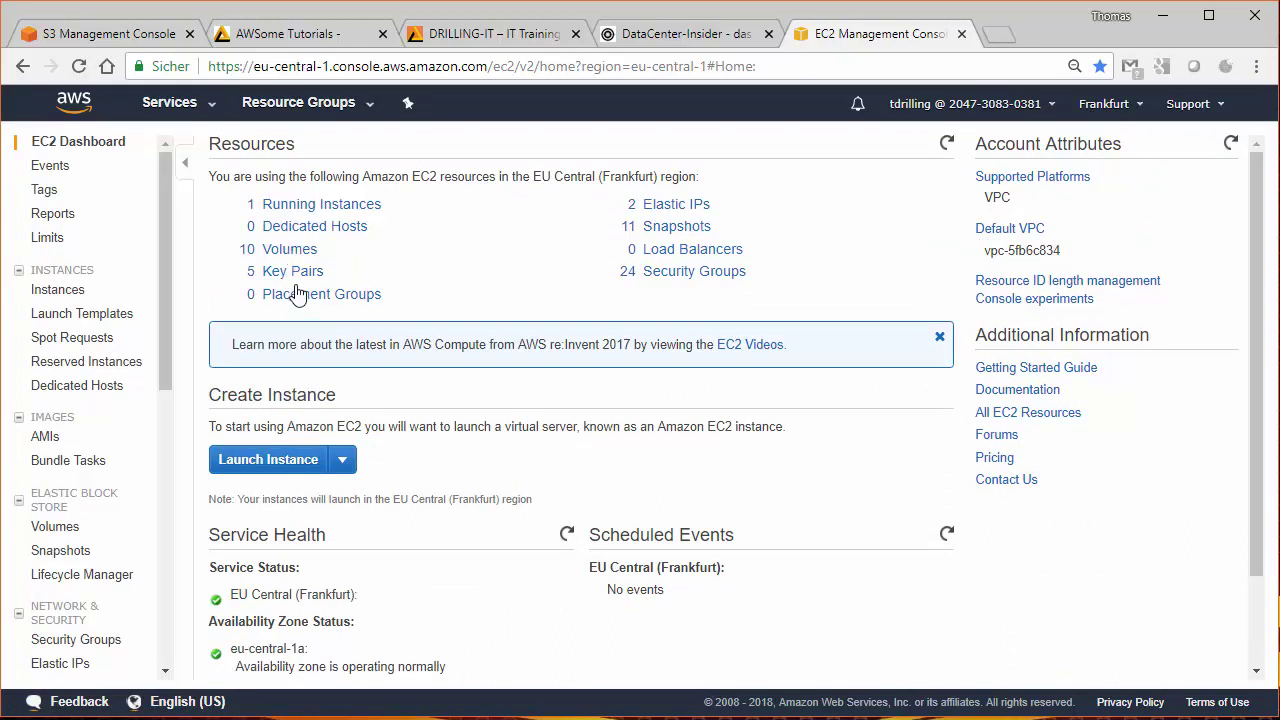
left_click(288, 210)
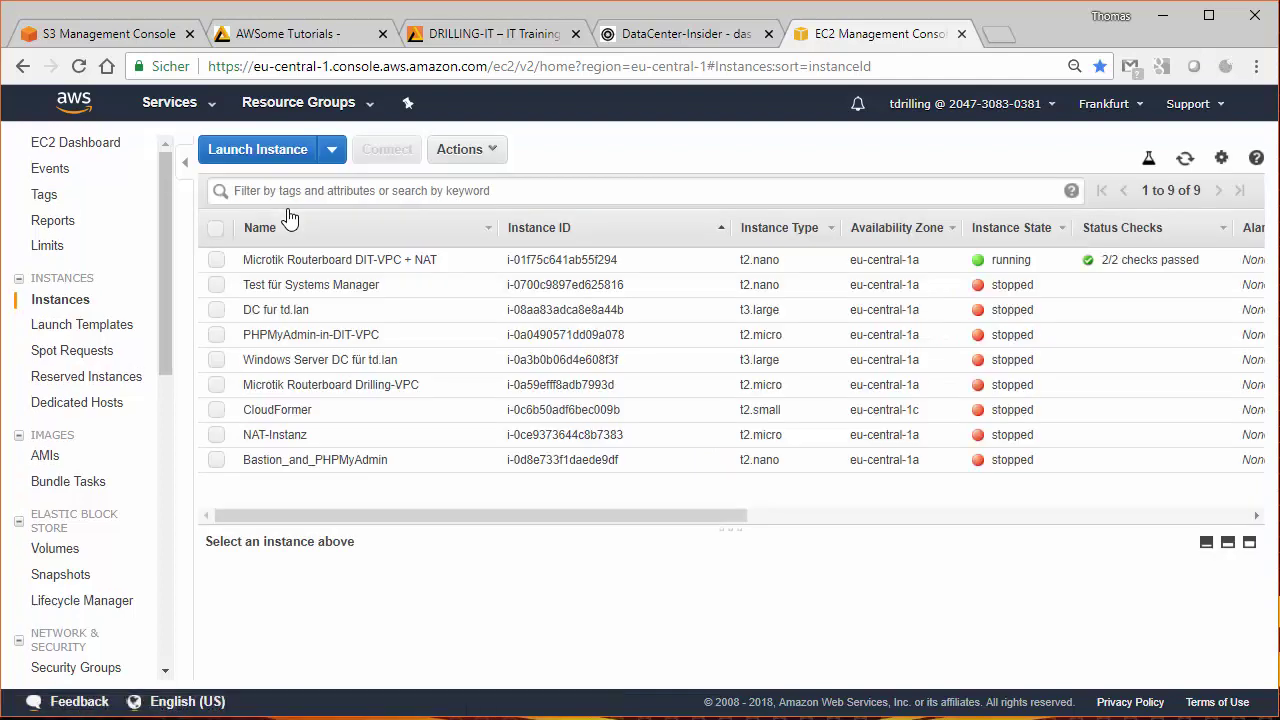
left_click(216, 362)
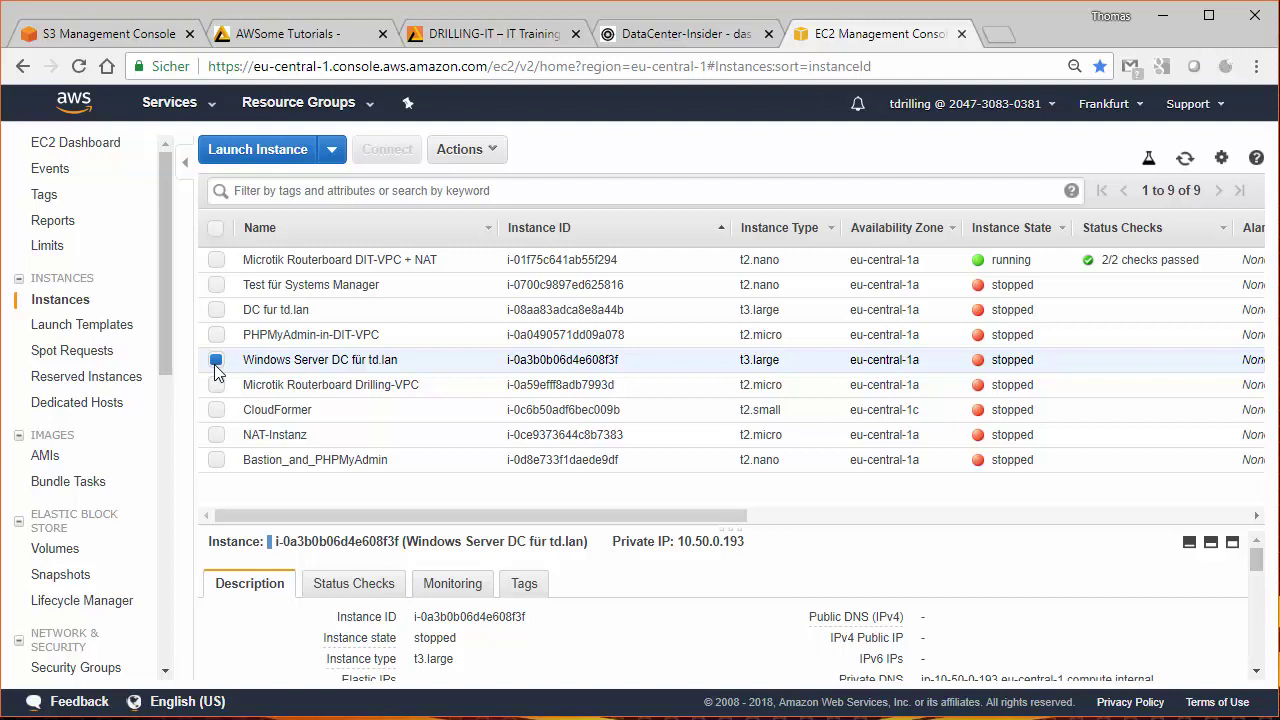
List the VPCs in the VPC console and show the summary of the DIT VPC
left_click(166, 112)
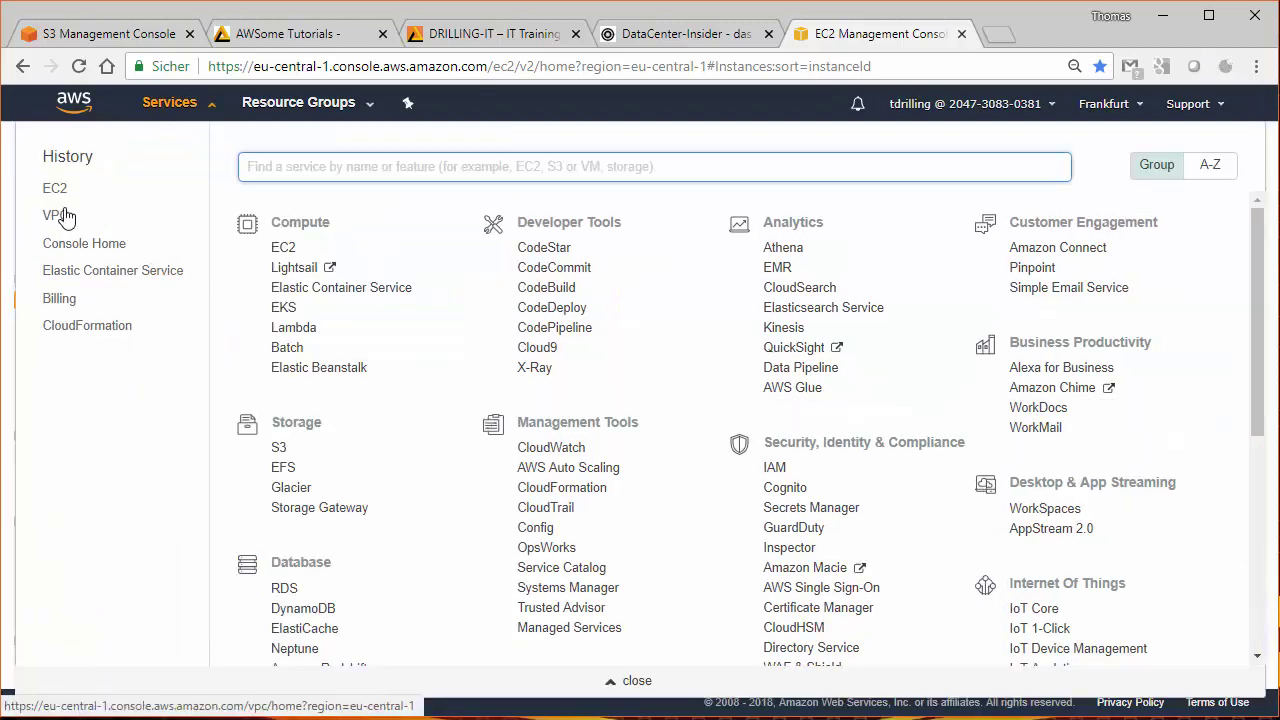
left_click(58, 216)
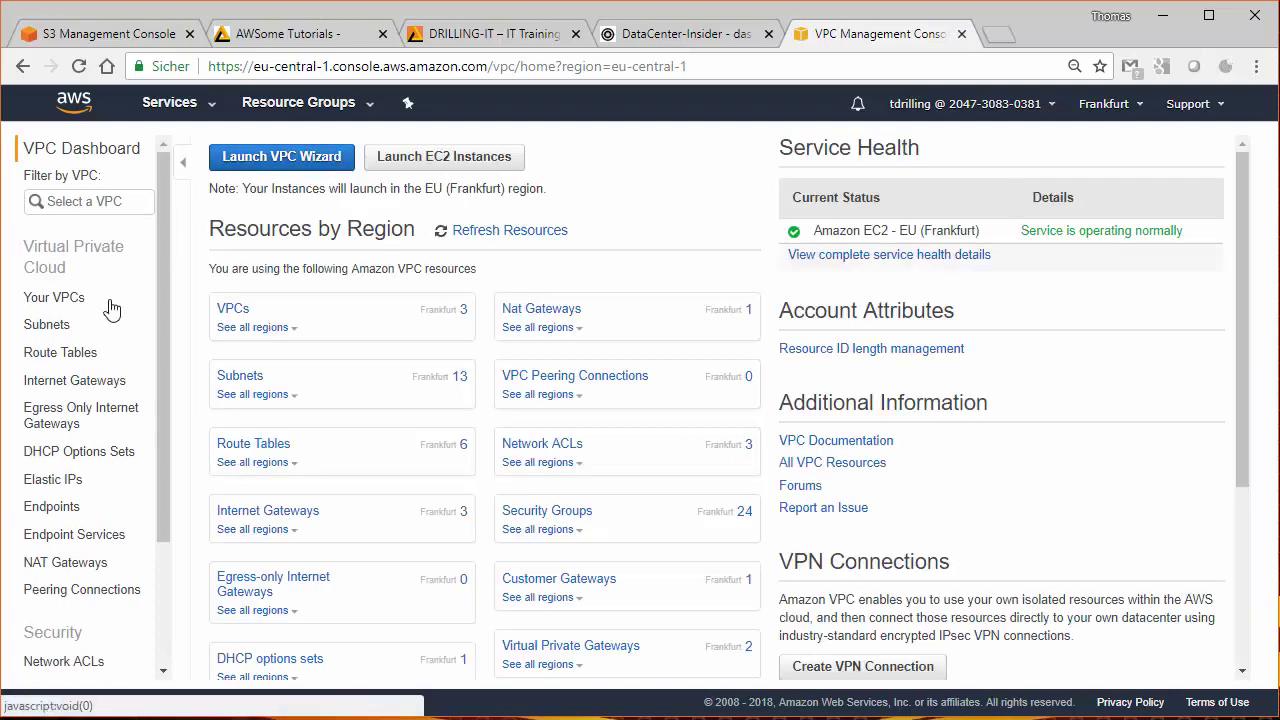
left_click(52, 298)
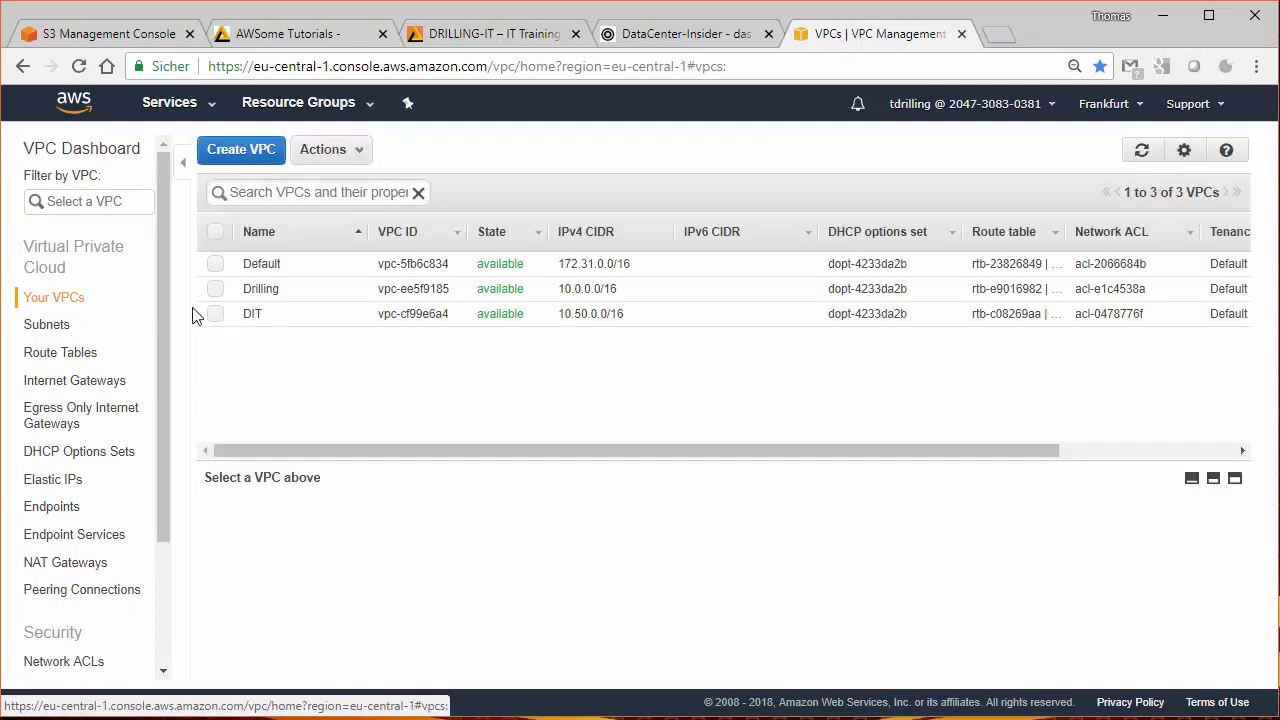
left_click(216, 264)
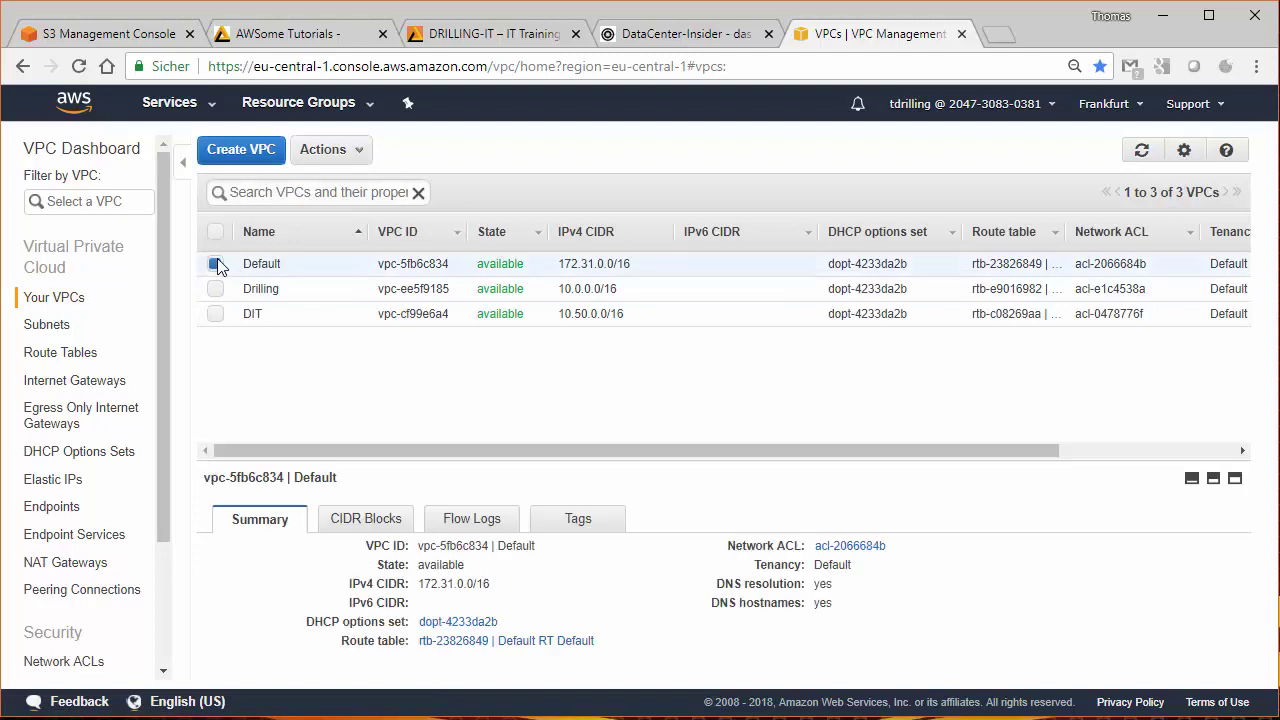
left_click(216, 264)
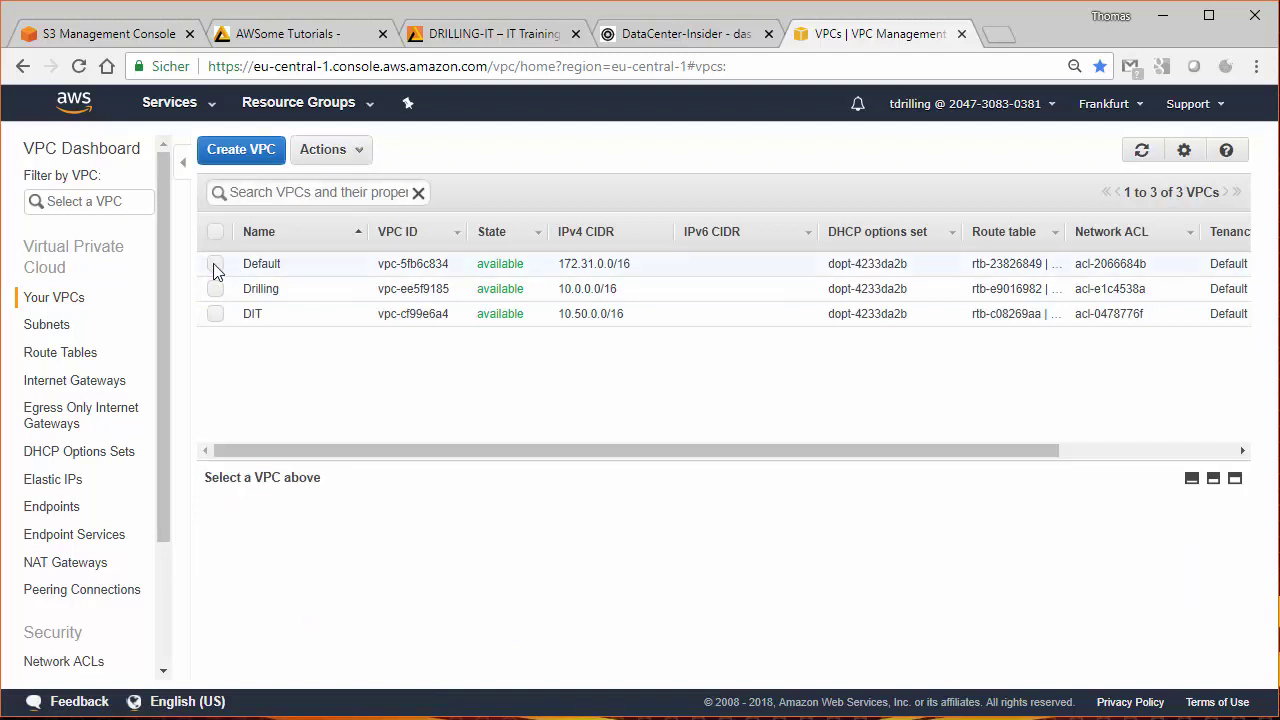
left_click(216, 314)
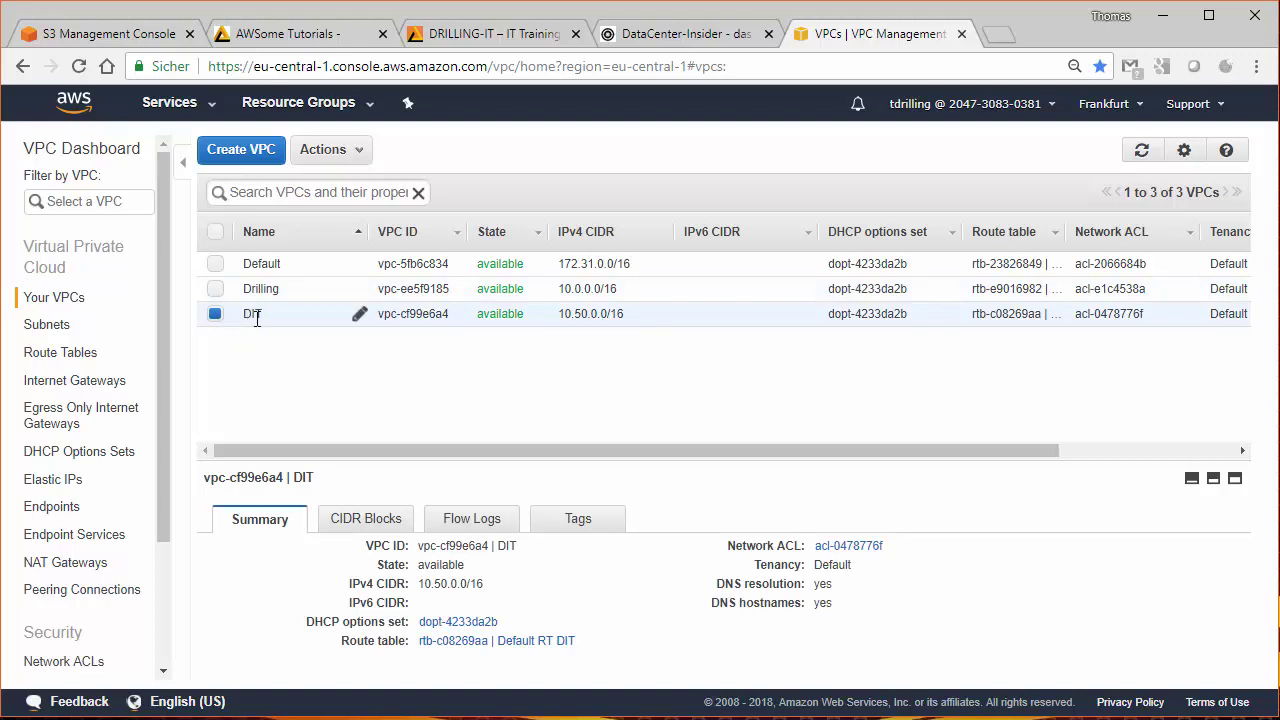
List the VPC subnets and filter them by the keyword DIT
left_click(62, 331)
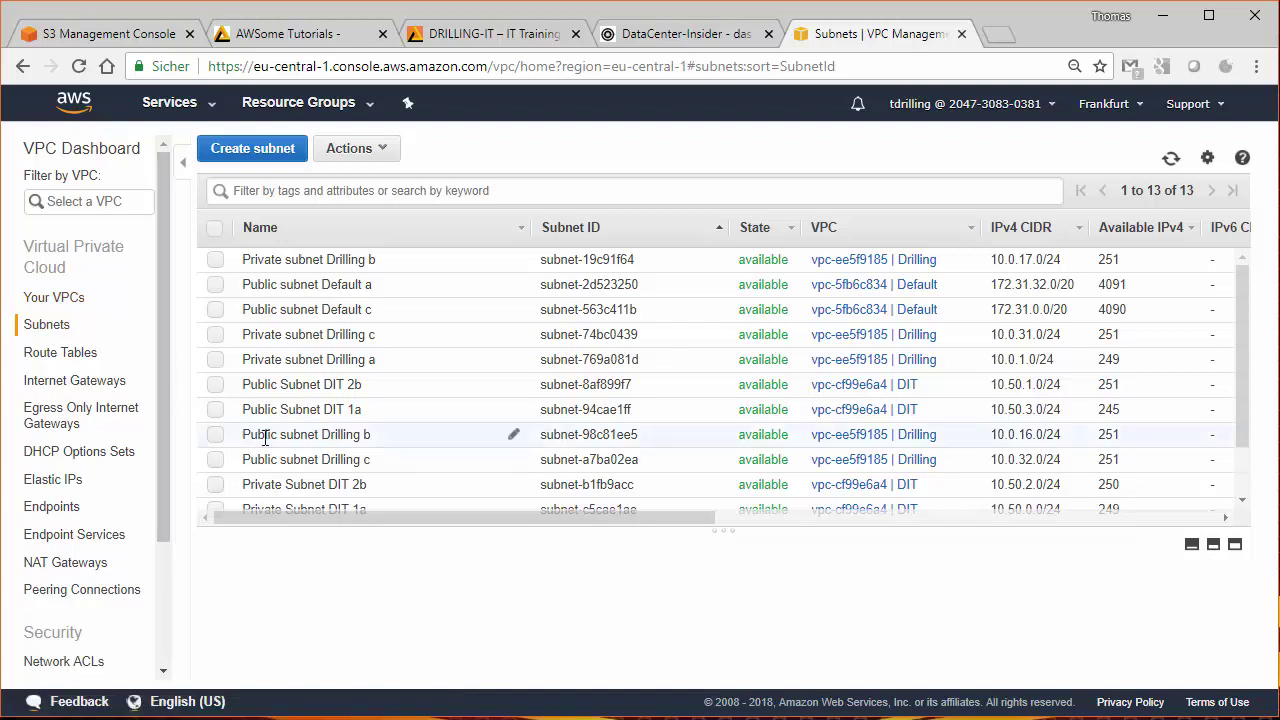
left_click(277, 191)
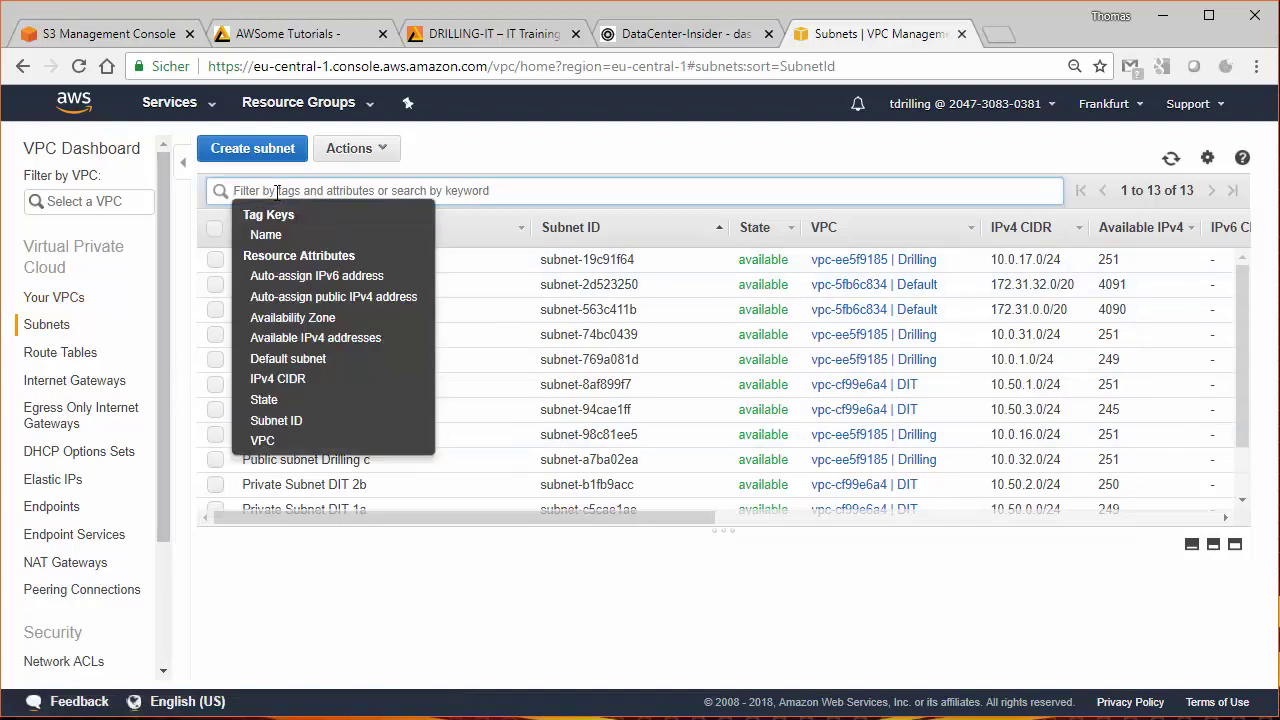
type("DIR")
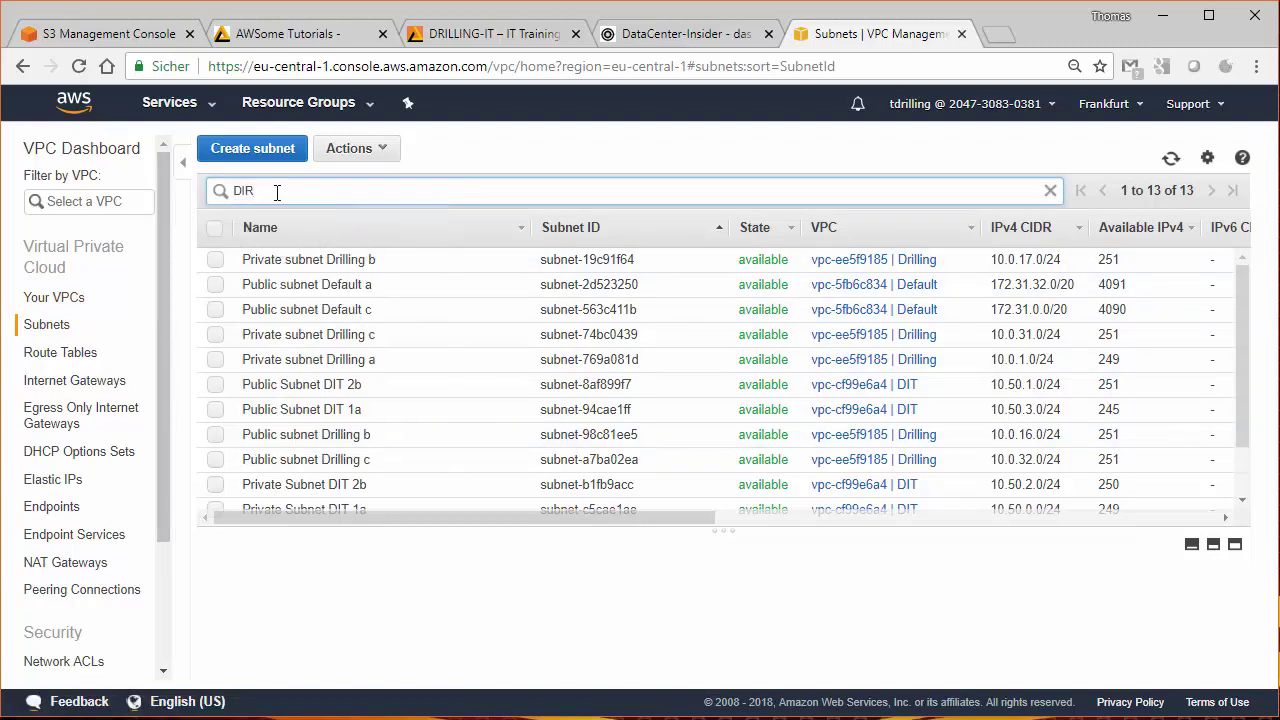
key("BackSpace")
type("T")
key("Return")
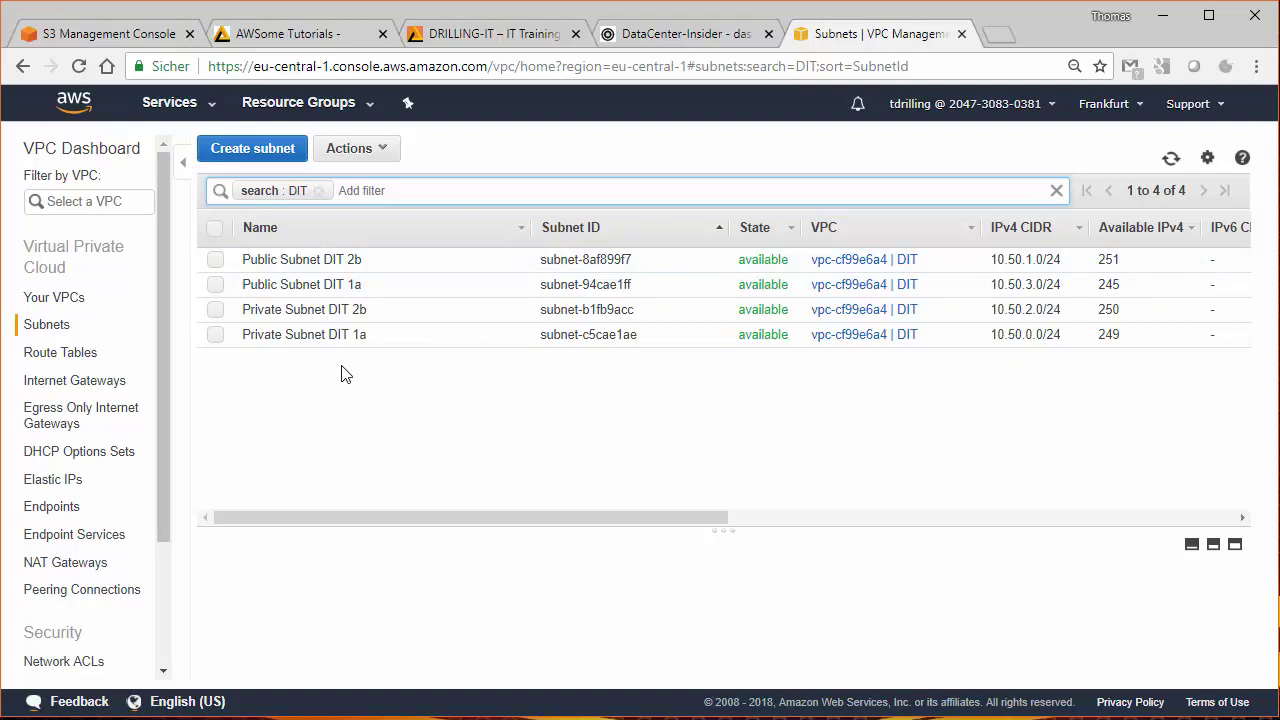
Show the EC2 instance "Windows Server DC für td.lan" in an enlarged details view and highlight its private IP address
left_click(175, 102)
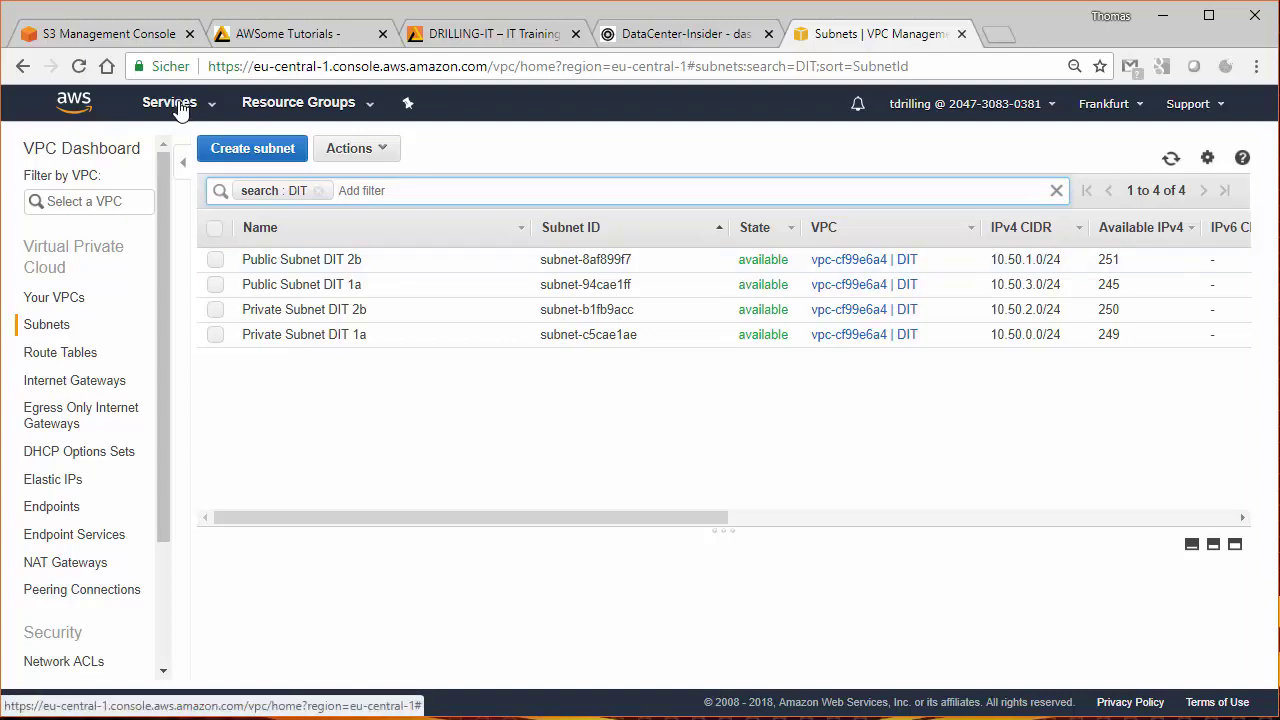
left_click(280, 250)
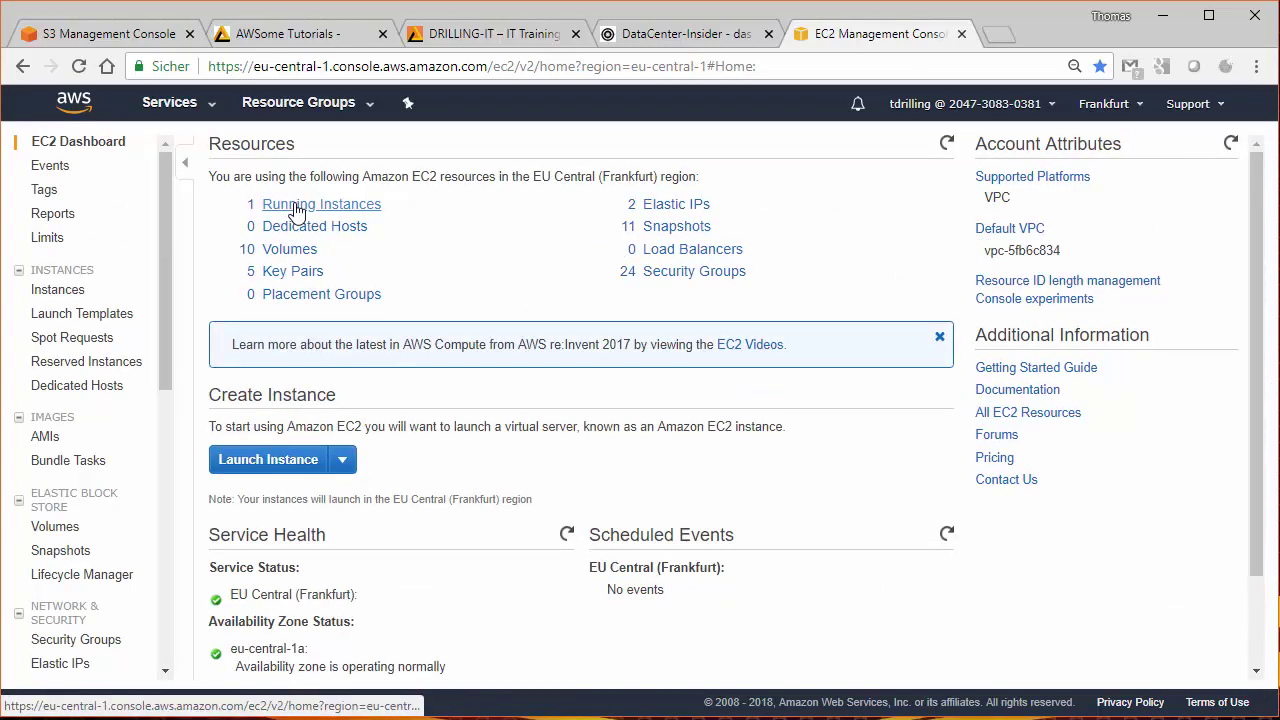
left_click(297, 210)
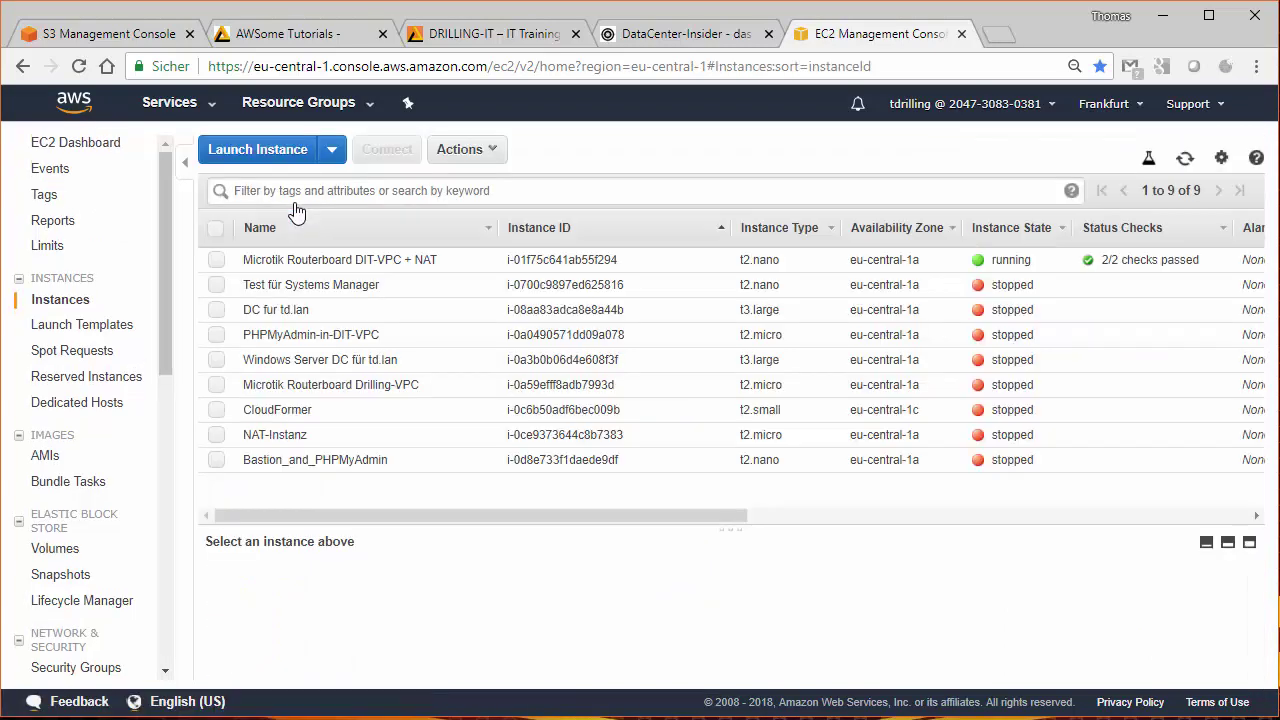
left_click(216, 360)
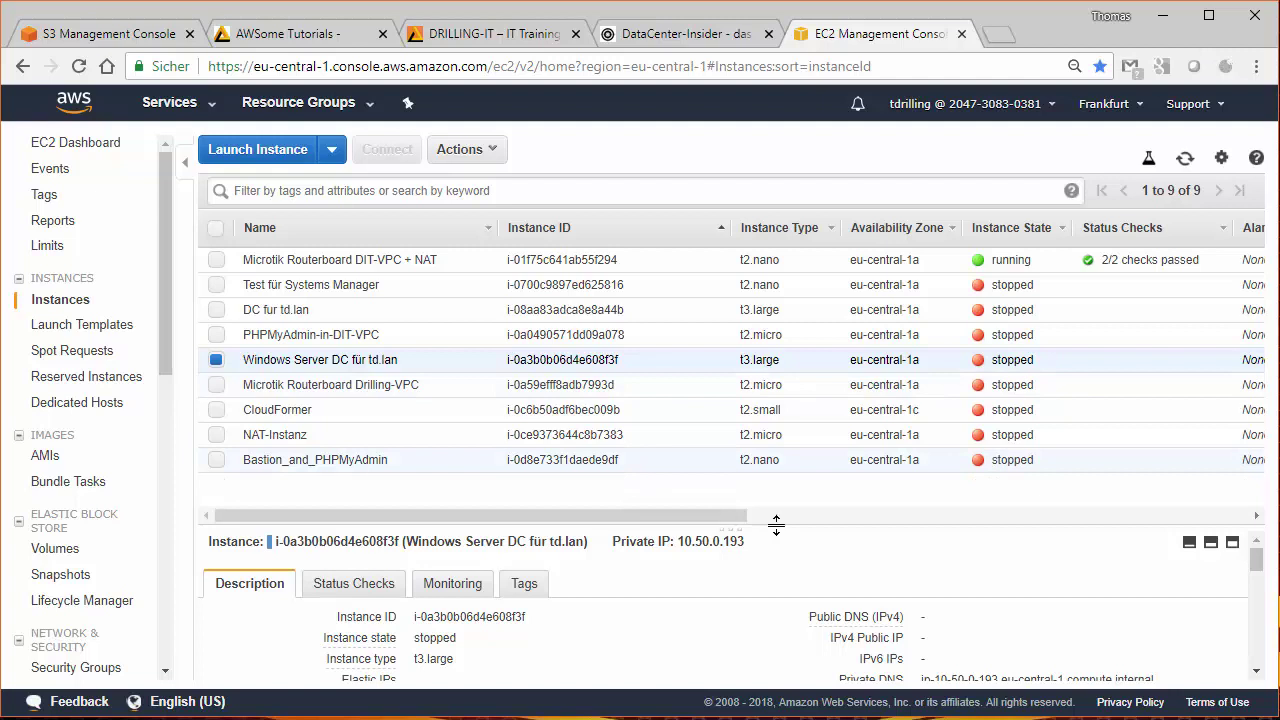
left_click_drag(773, 526, 773, 453)
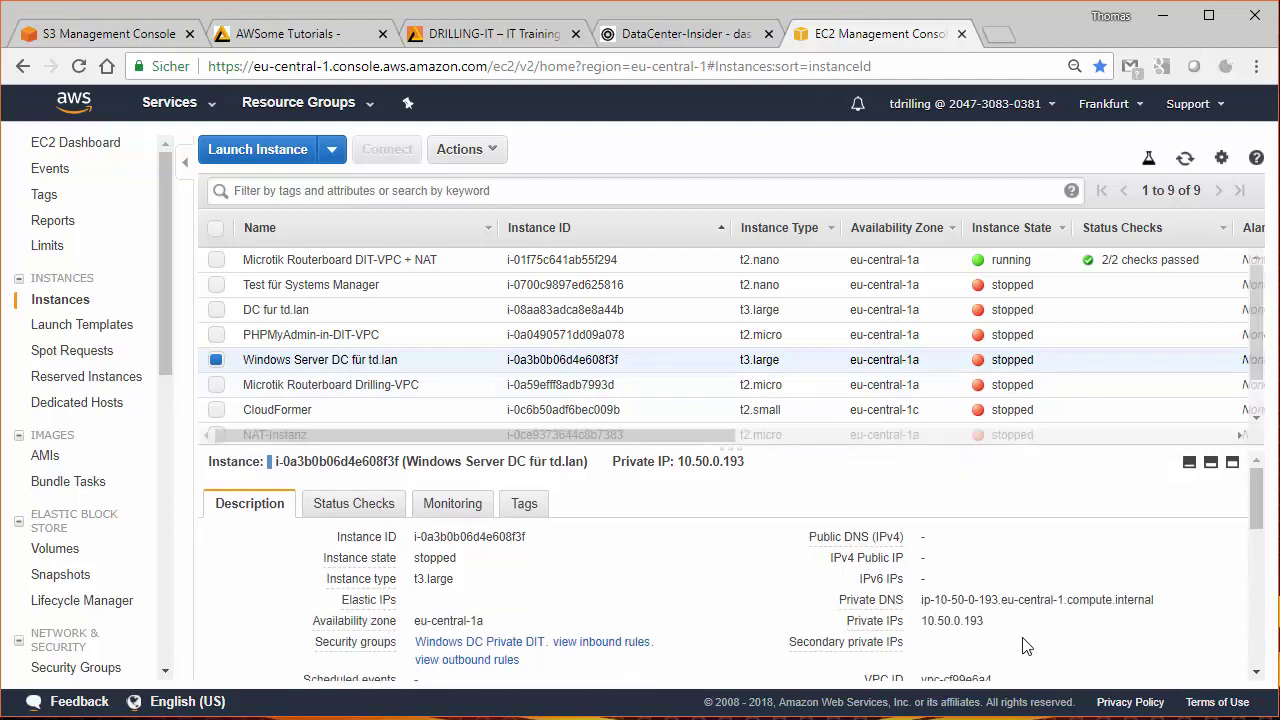
left_click_drag(921, 621, 984, 621)
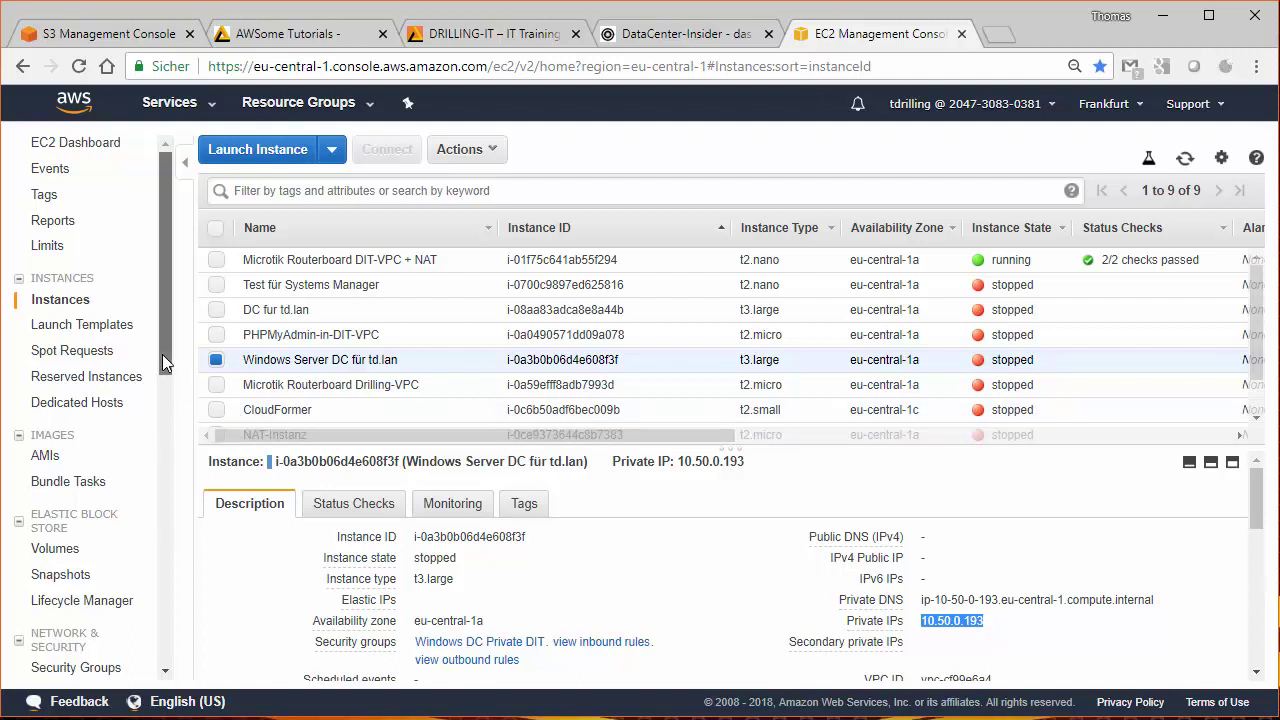
Return to the VPC console and list the NAT gateways
left_click_drag(162, 354, 163, 397)
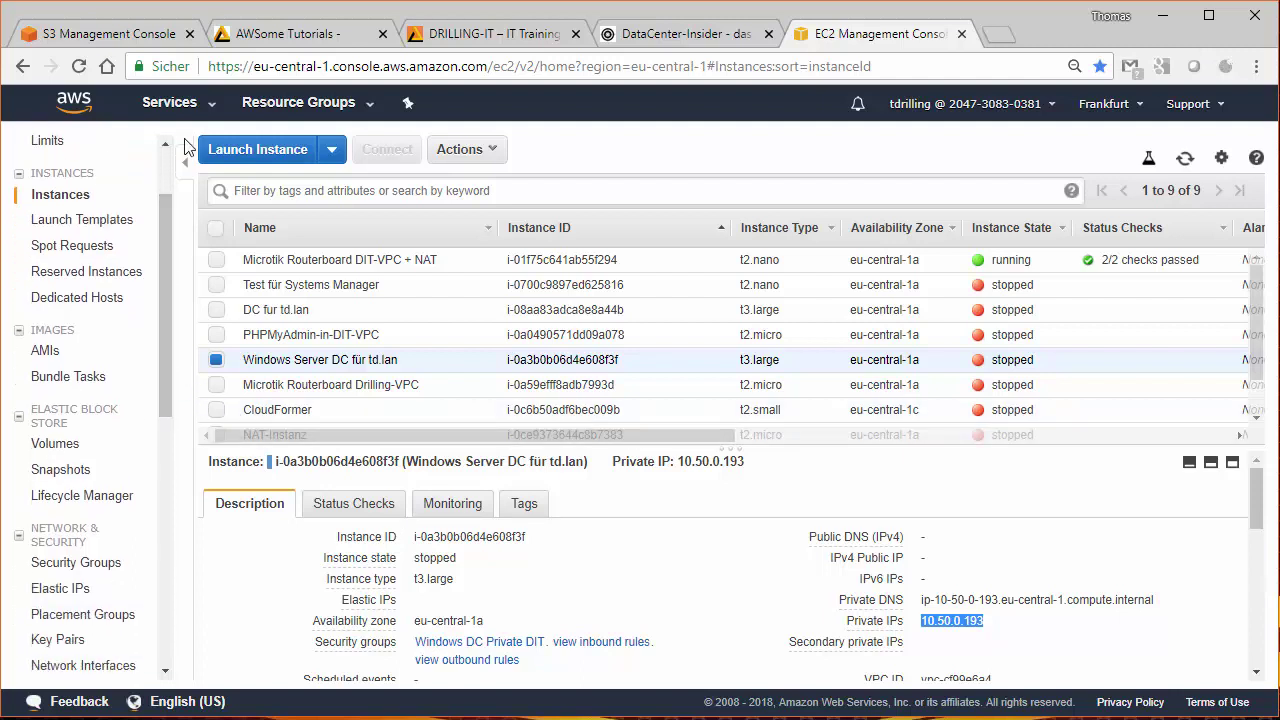
left_click(170, 104)
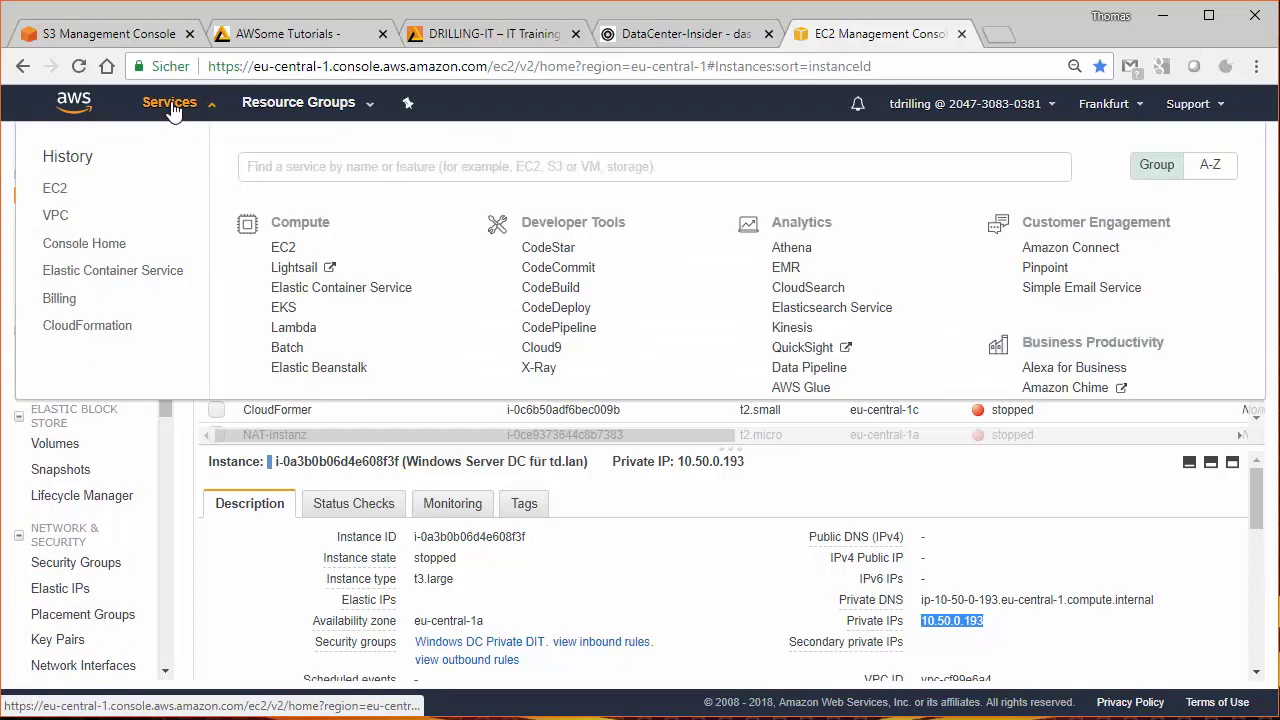
left_click(54, 217)
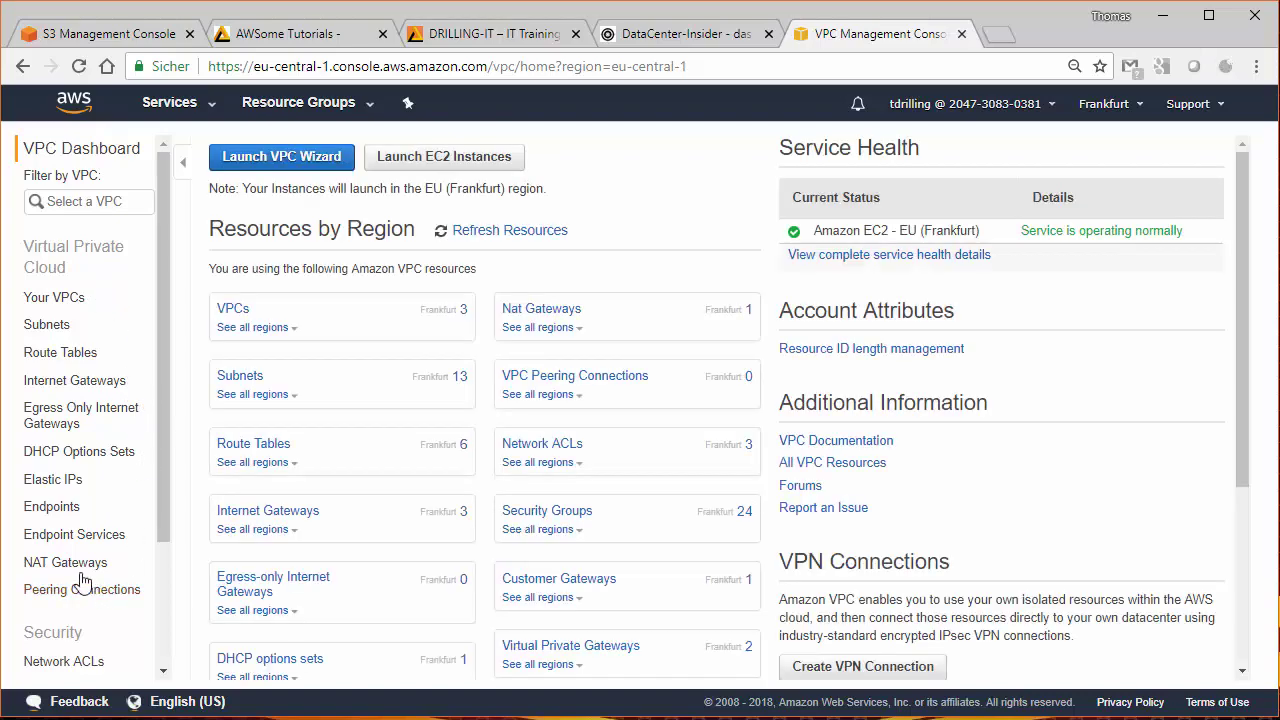
left_click(72, 566)
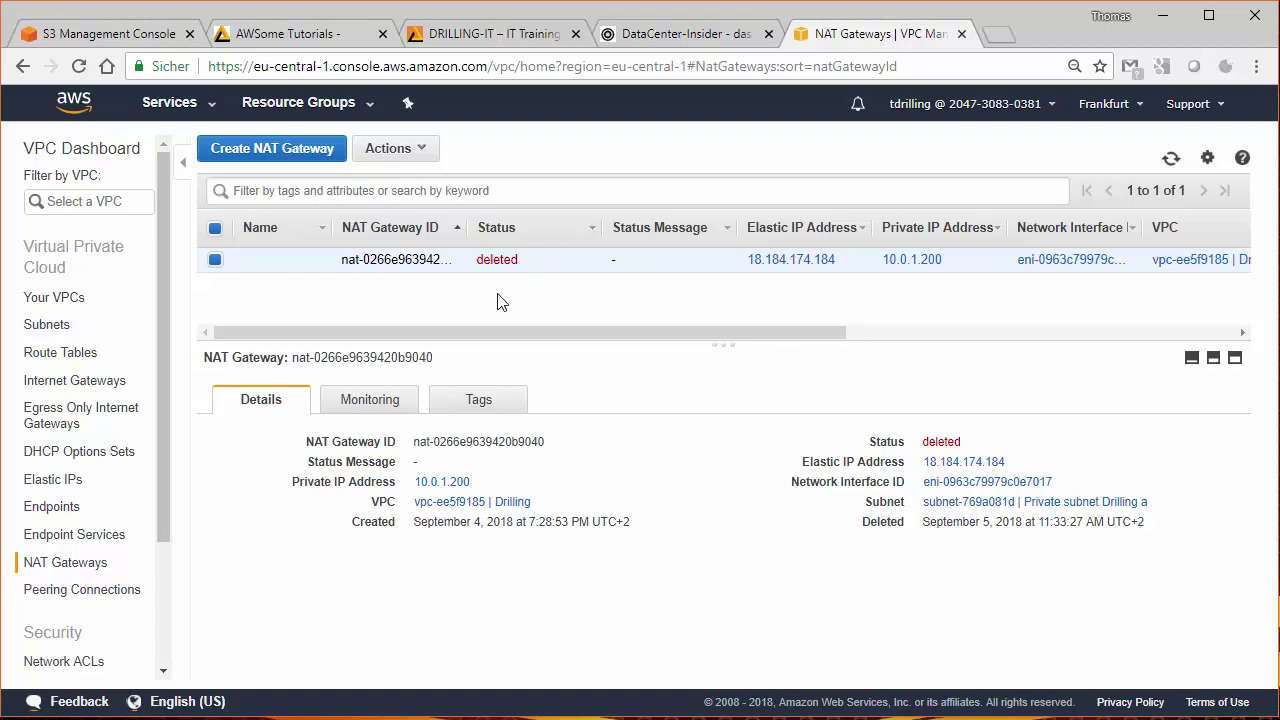
left_click(300, 163)
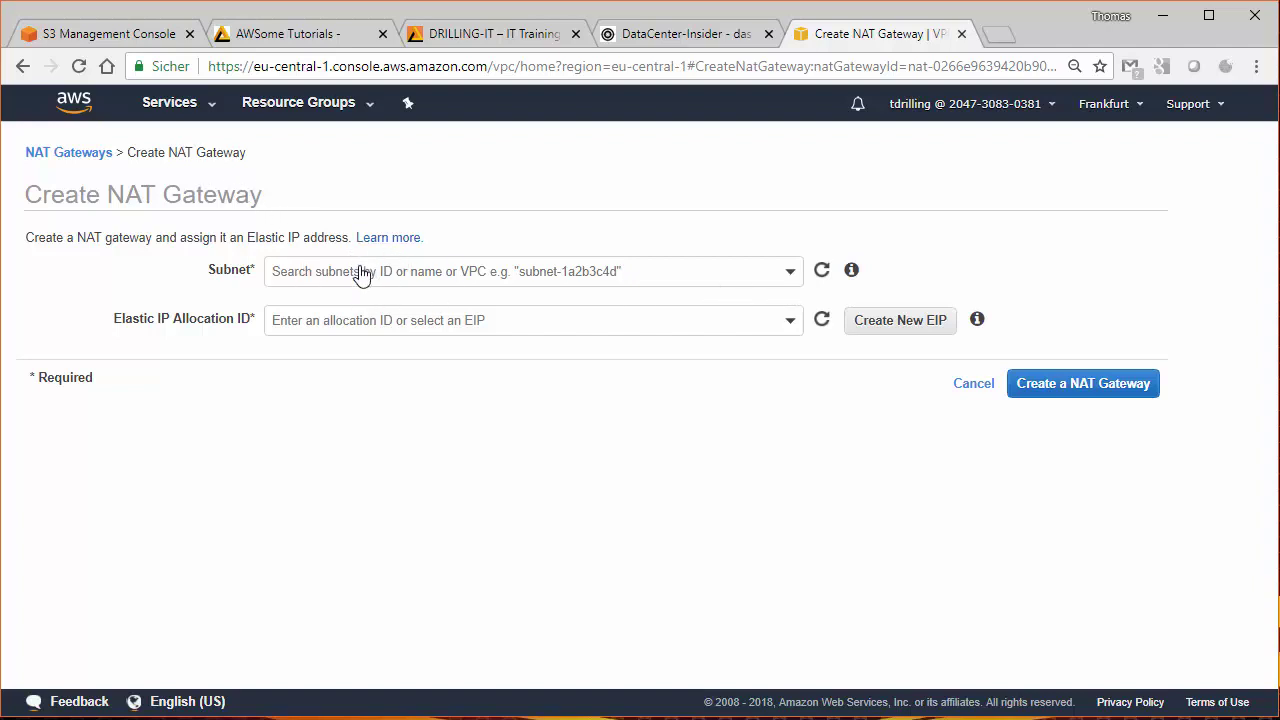
left_click(791, 286)
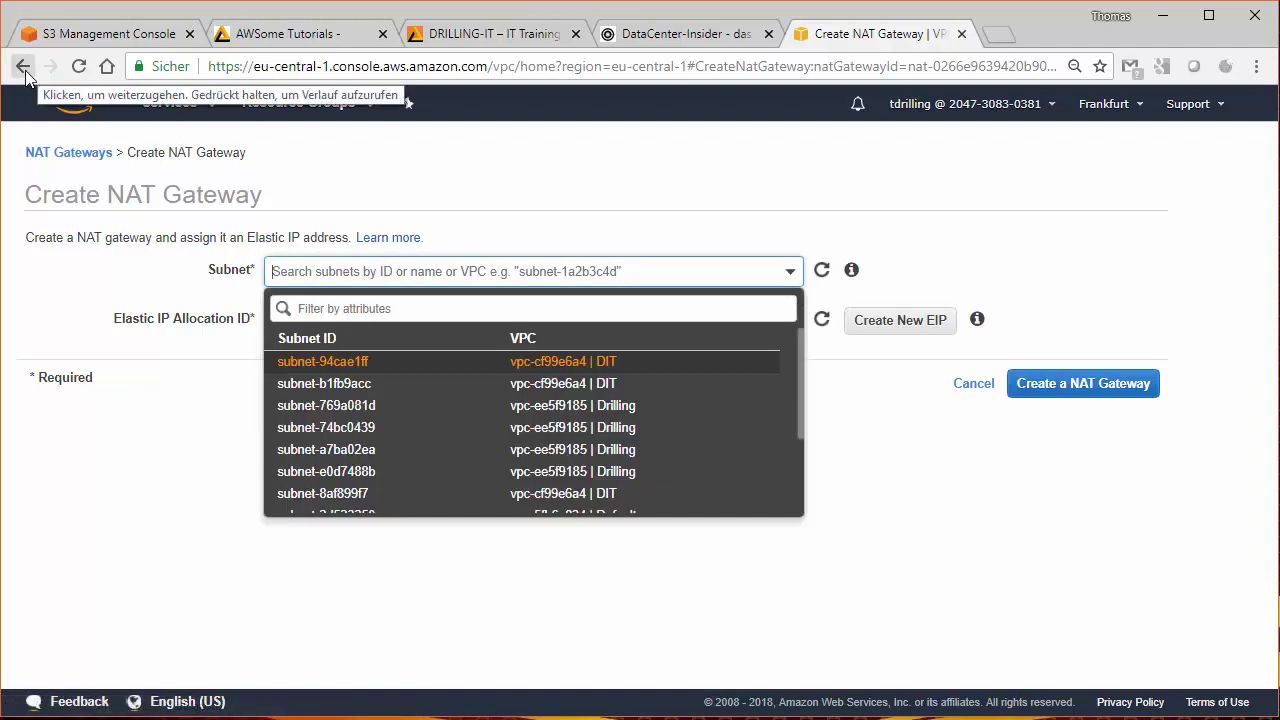
left_click(23, 67)
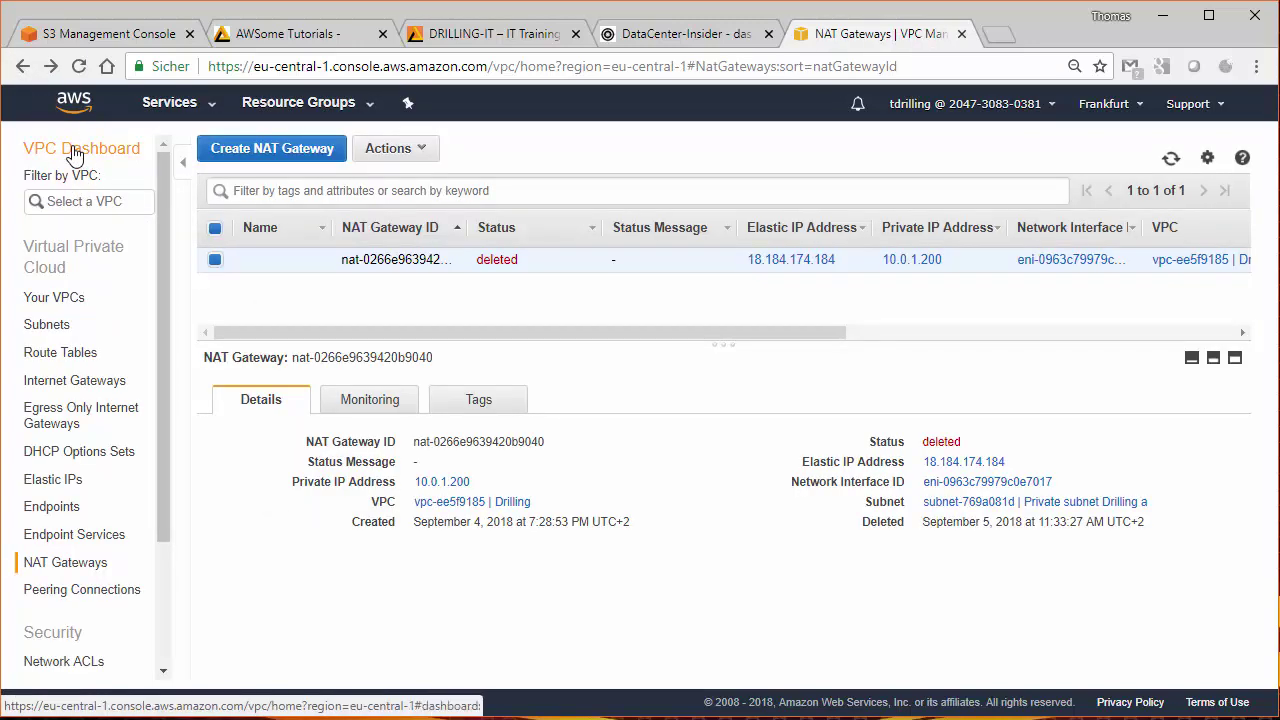
Review the list of VPCs and the subnets filtered by DIT
left_click(75, 155)
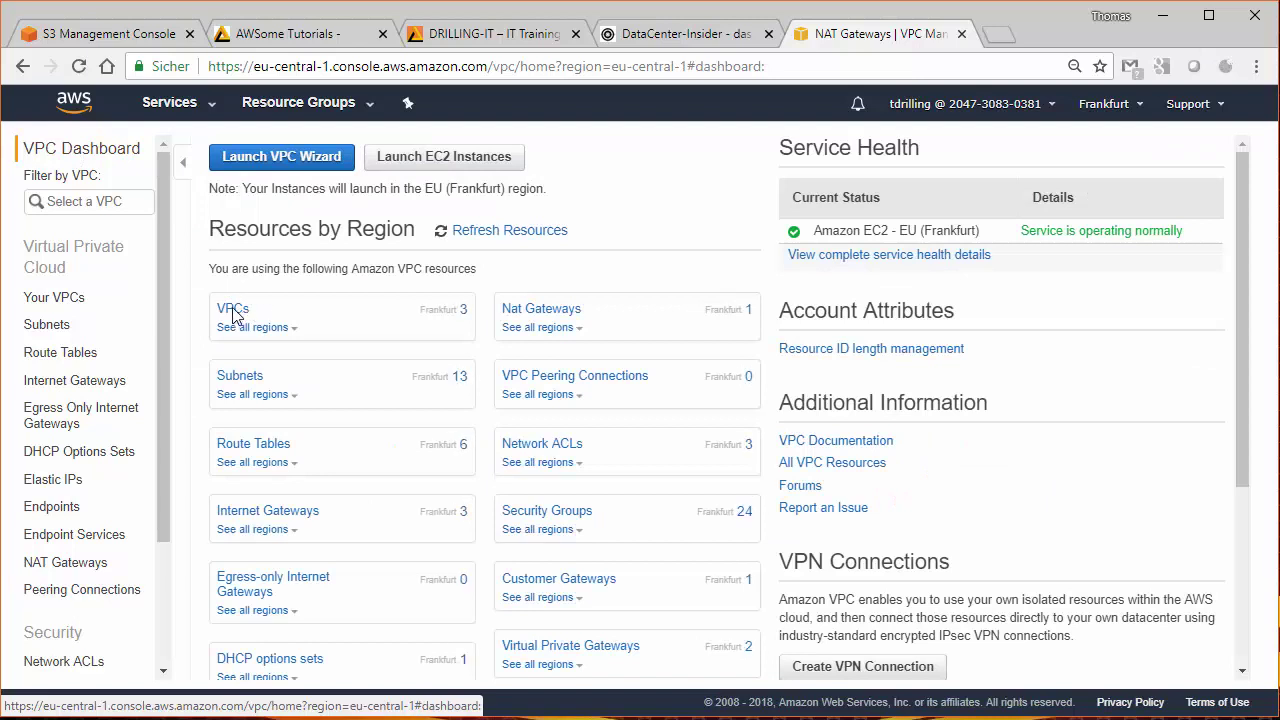
left_click(230, 309)
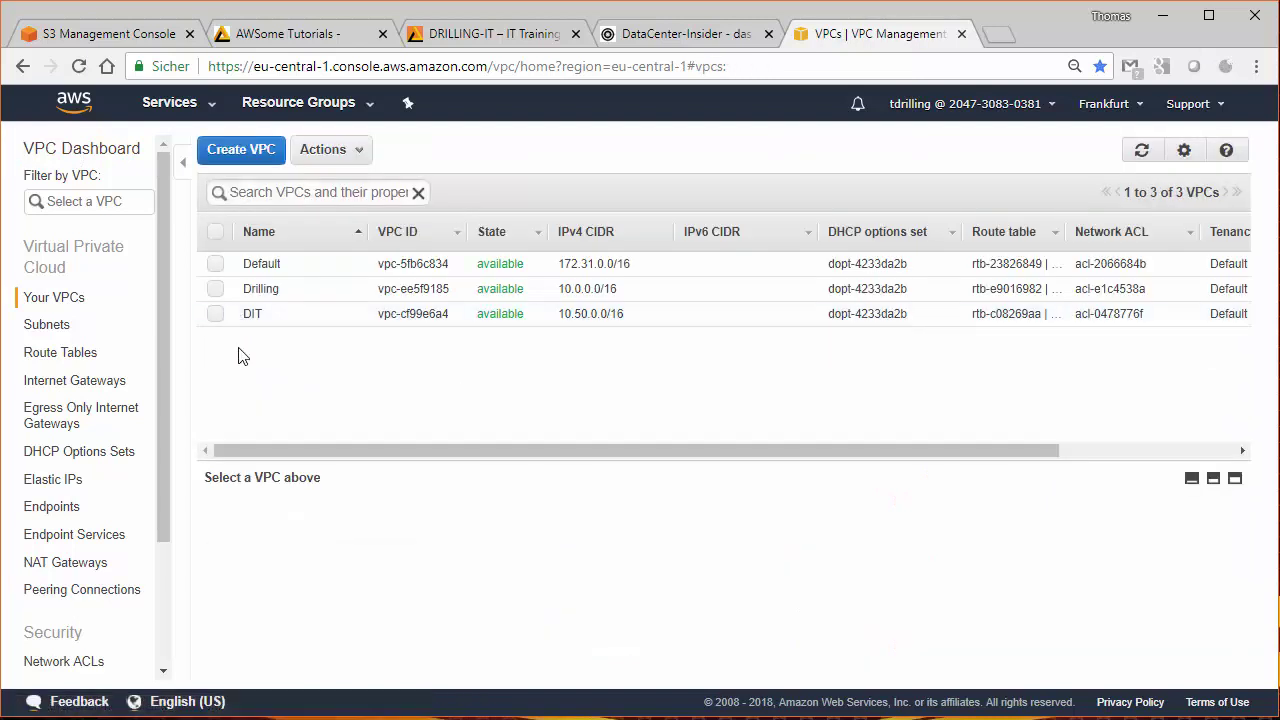
left_click(56, 330)
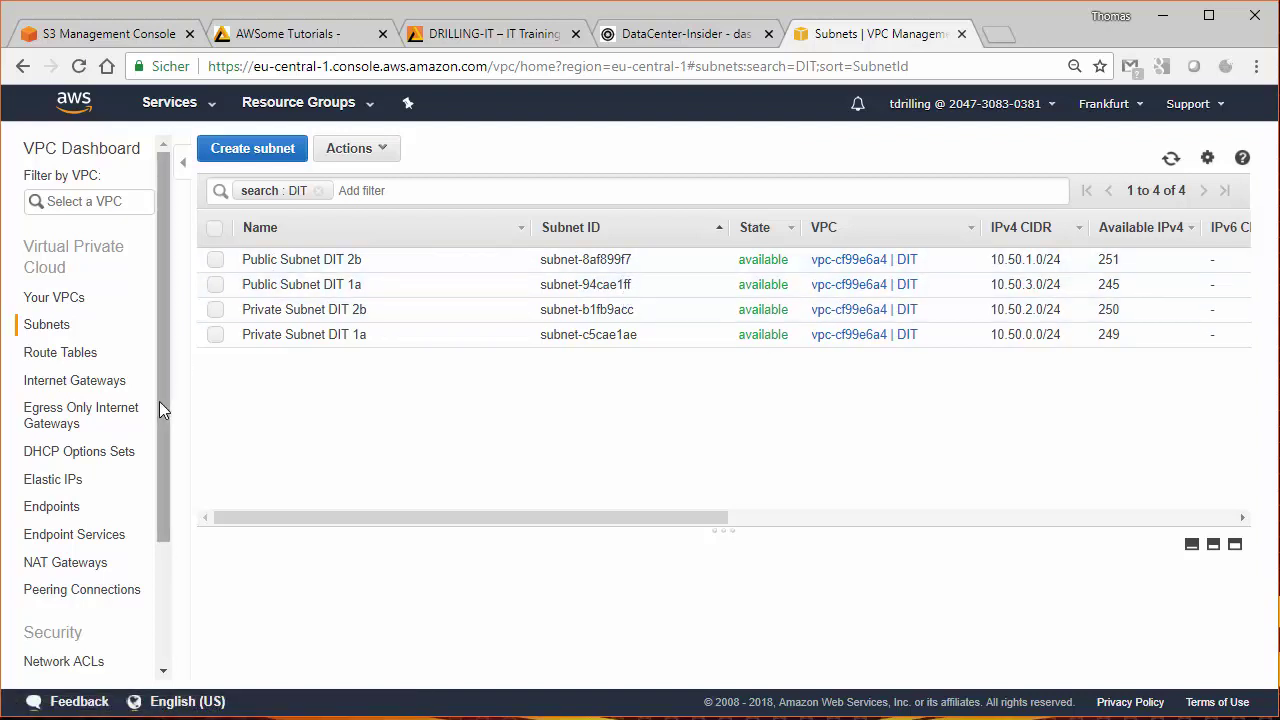
Start creating a NAT gateway from the NAT gateways list and select subnet-94cae1ff in the DIT VPC as its subnet
left_click(98, 562)
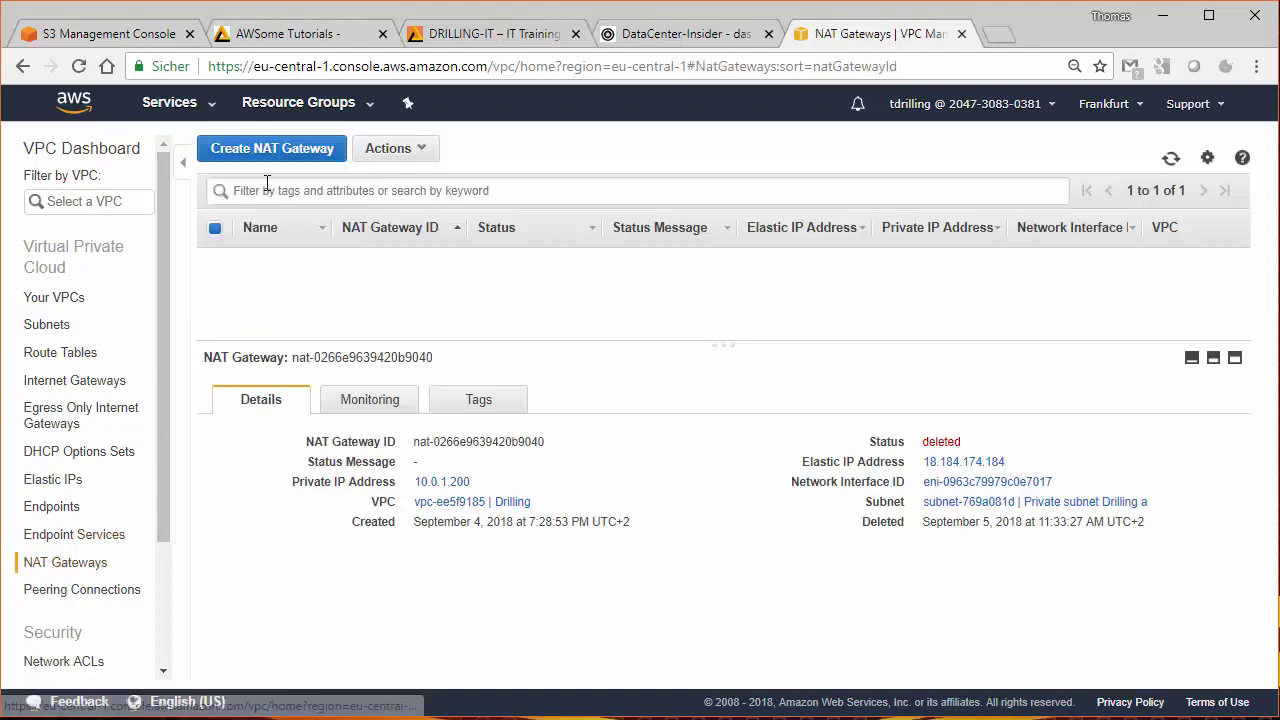
left_click(262, 160)
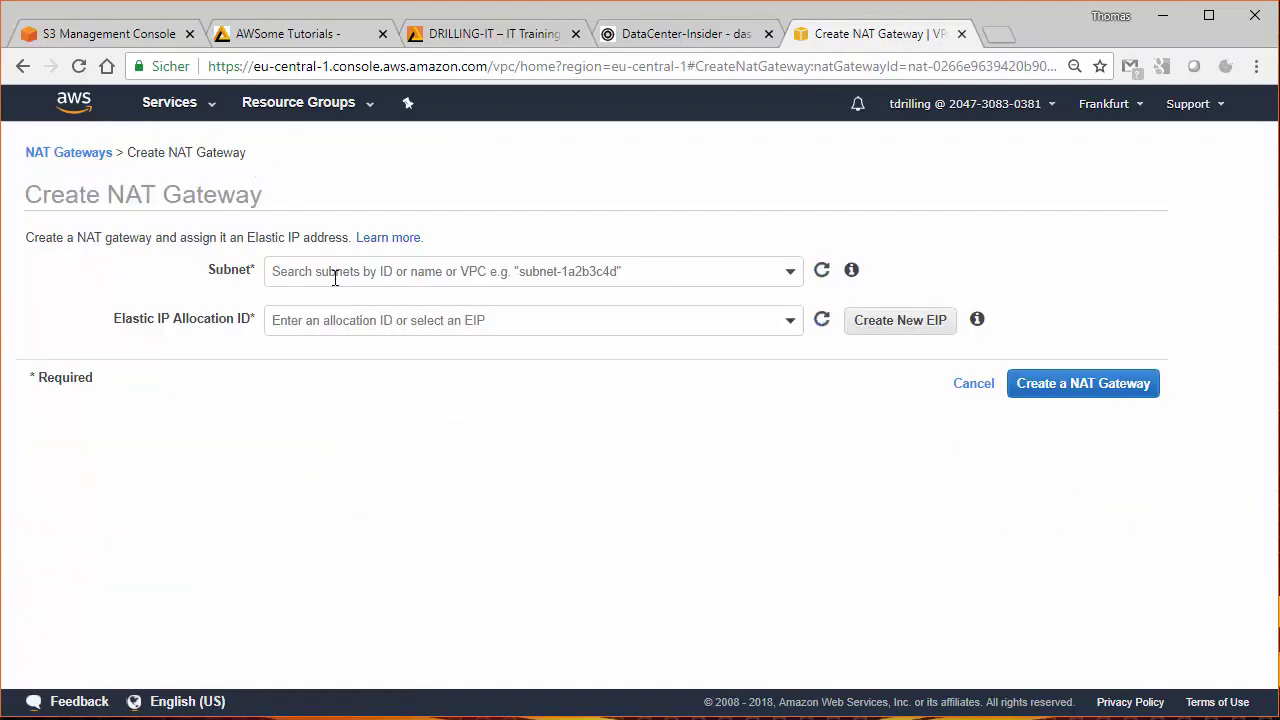
left_click(335, 276)
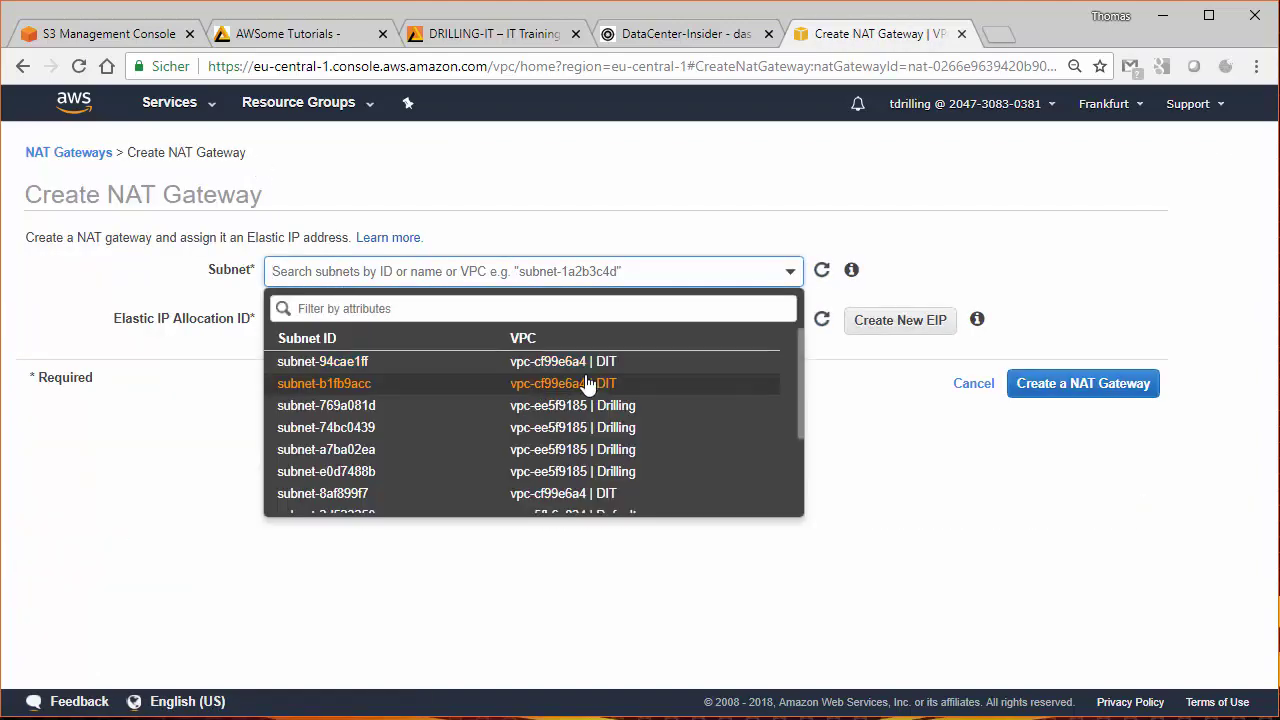
left_click(810, 438)
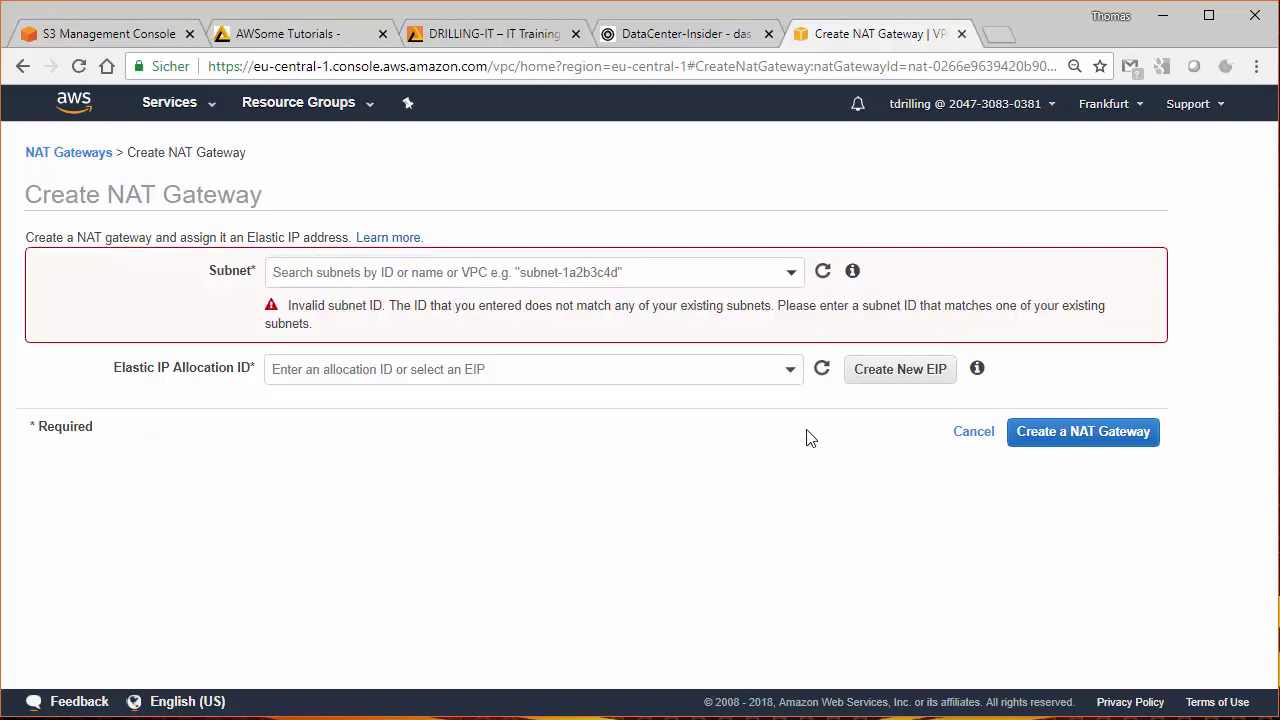
left_click(468, 272)
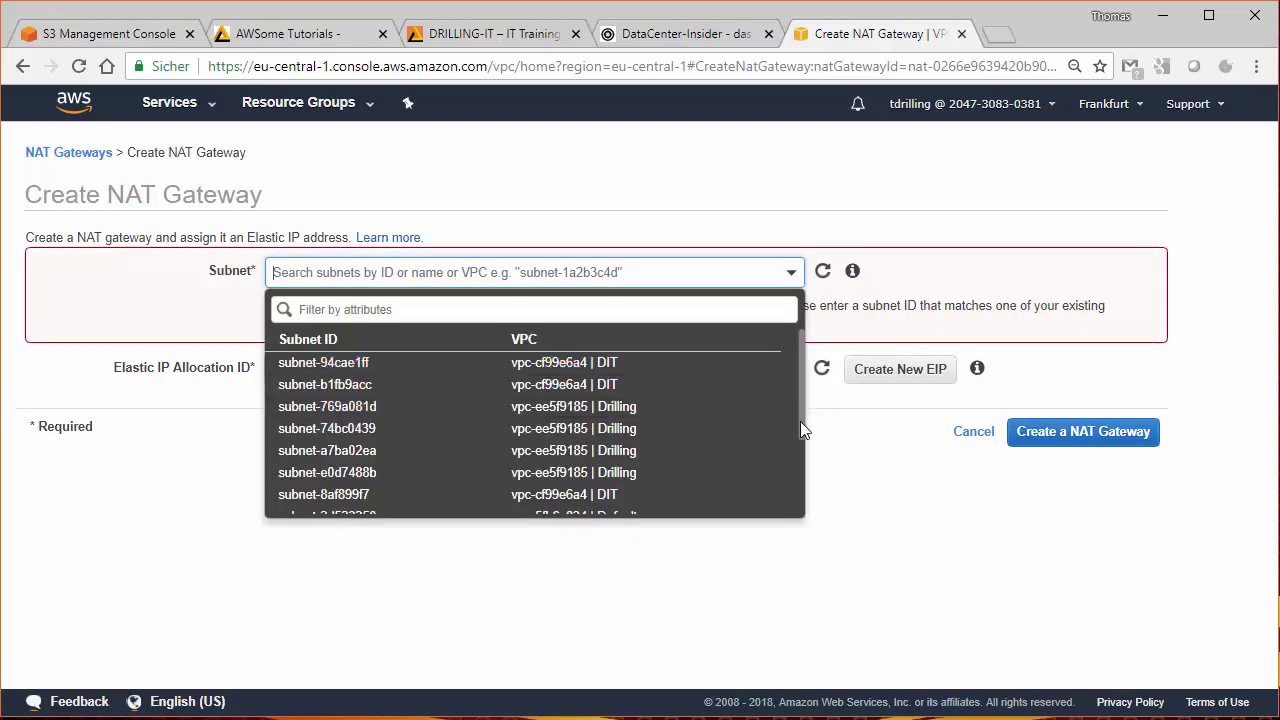
left_click_drag(800, 421, 799, 498)
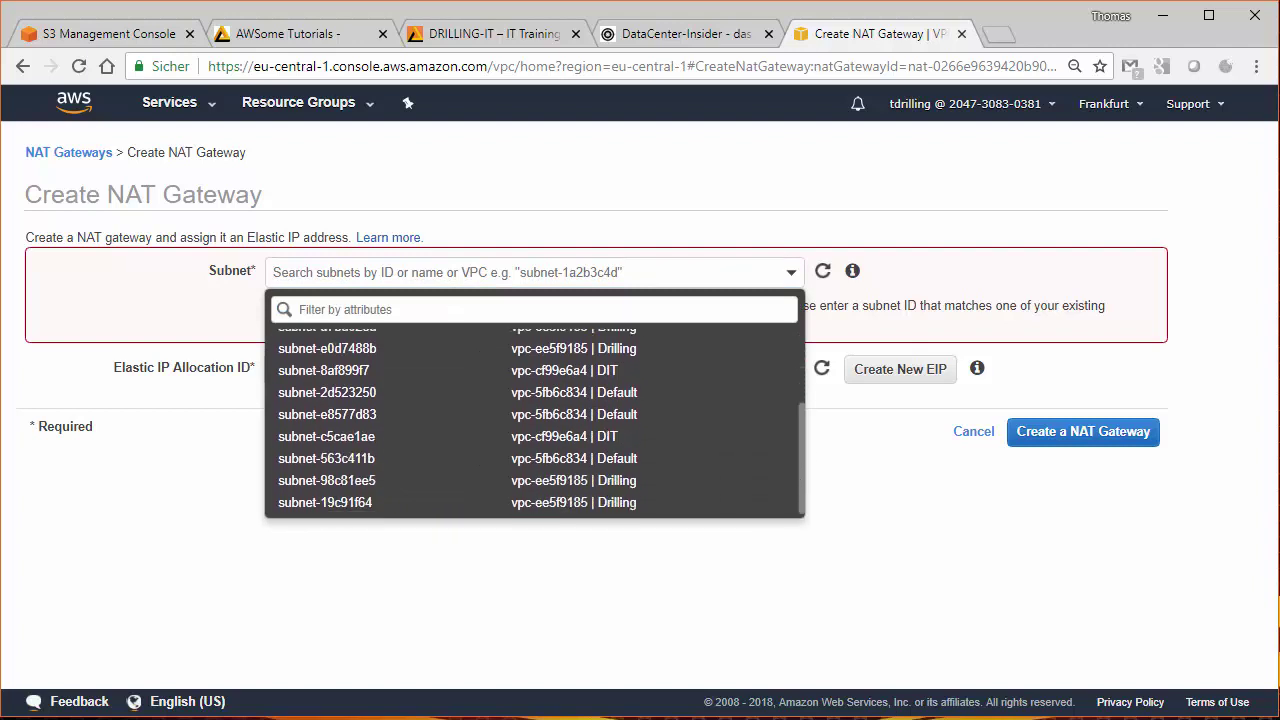
scroll(300, 450, "up", 10)
left_click(330, 350)
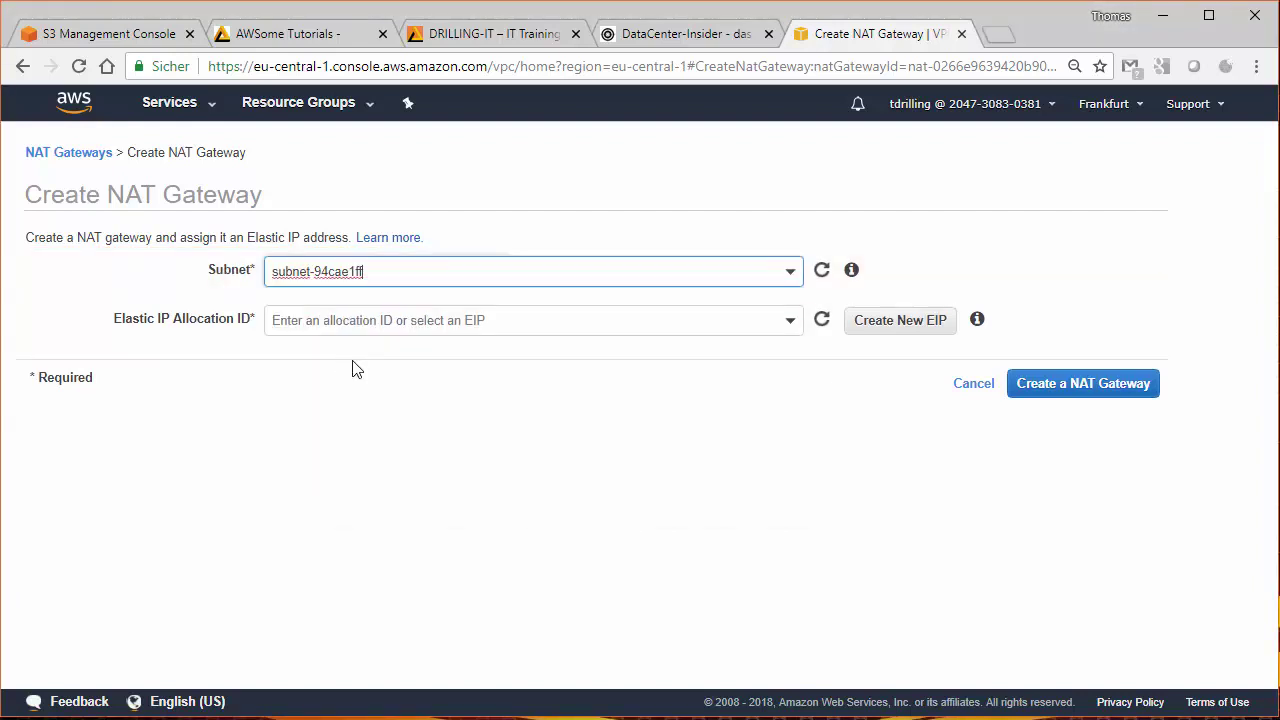
Assign the Elastic IP allocation eipalloc-00a7a1a30791f3b6b, create the NAT gateway and return to the gateway list
left_click(343, 322)
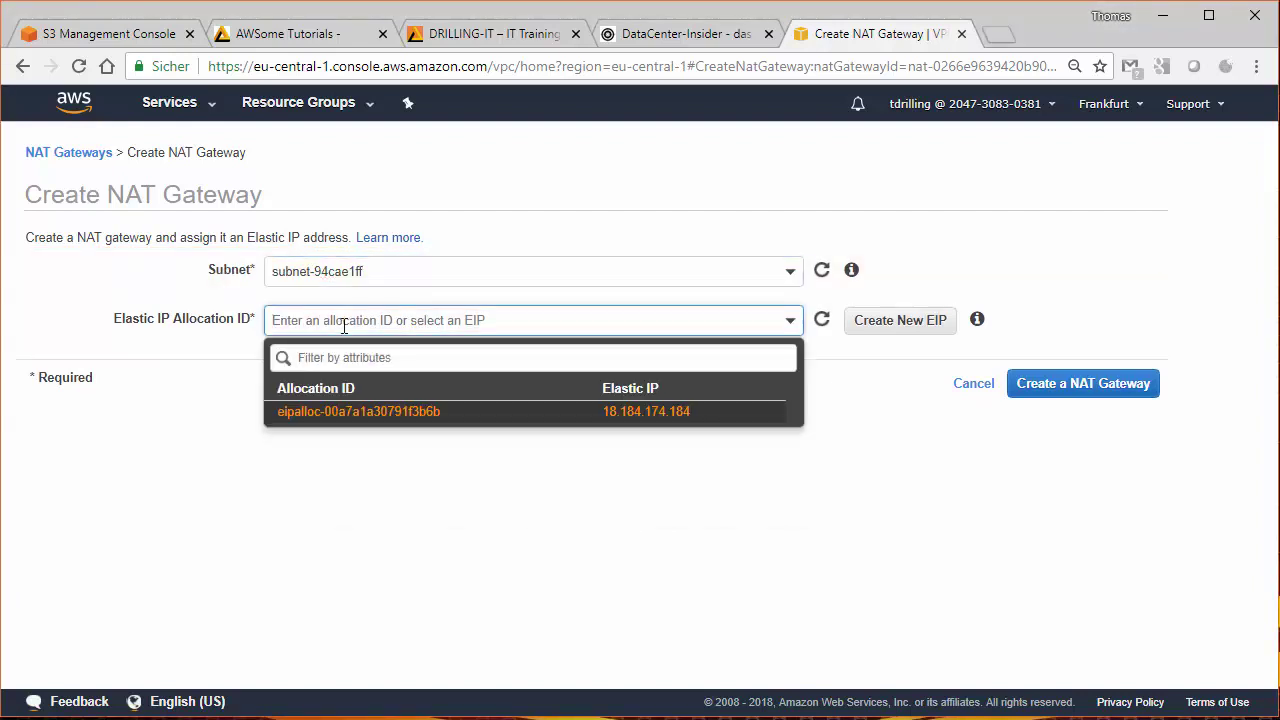
left_click(372, 414)
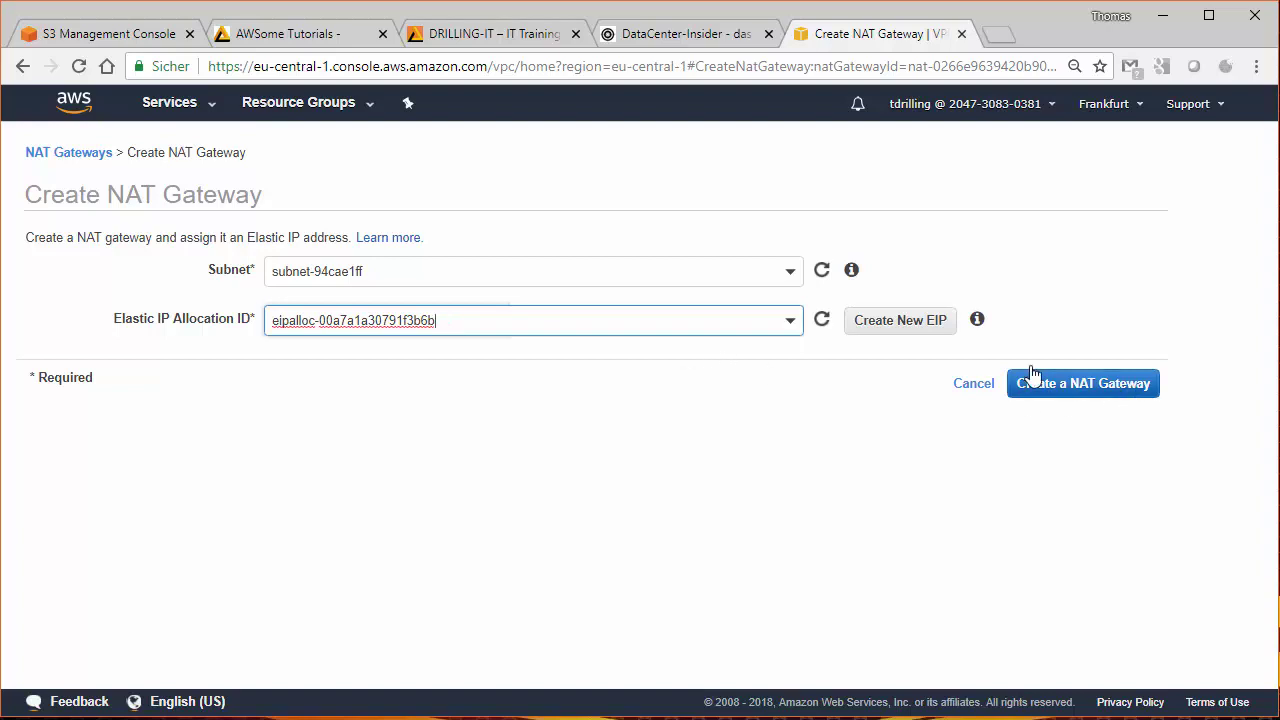
left_click(1084, 387)
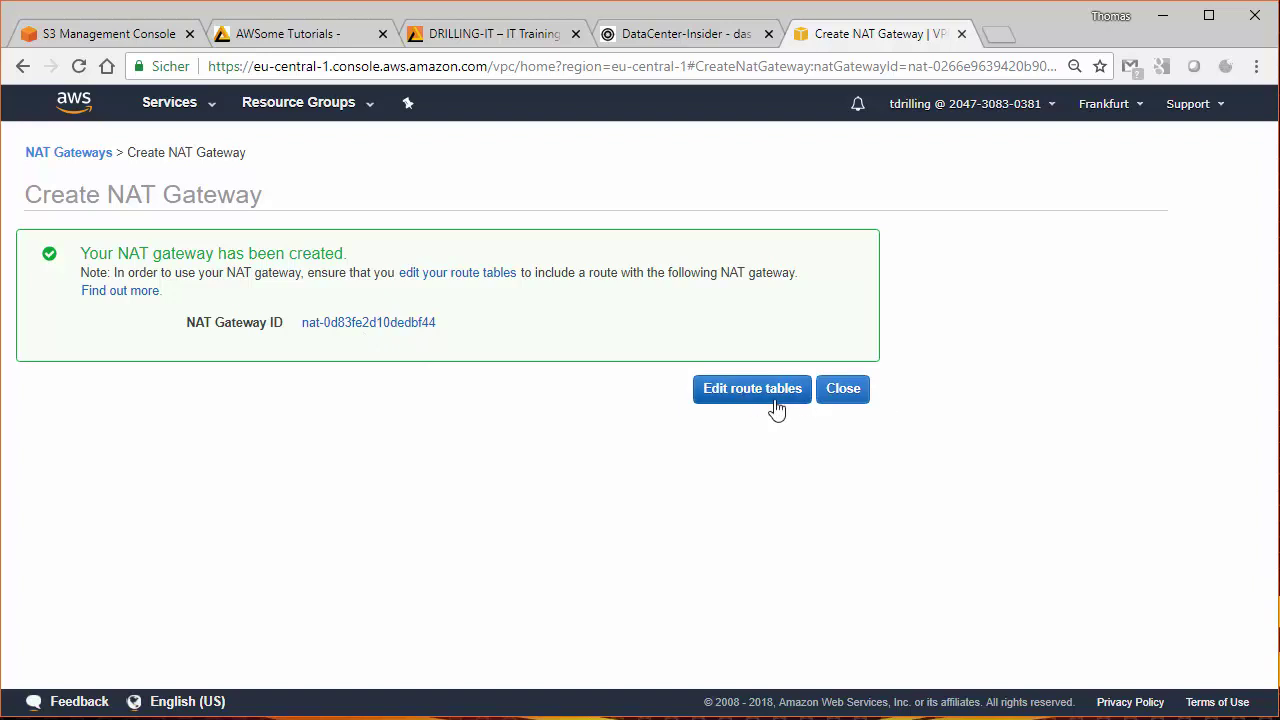
left_click(849, 393)
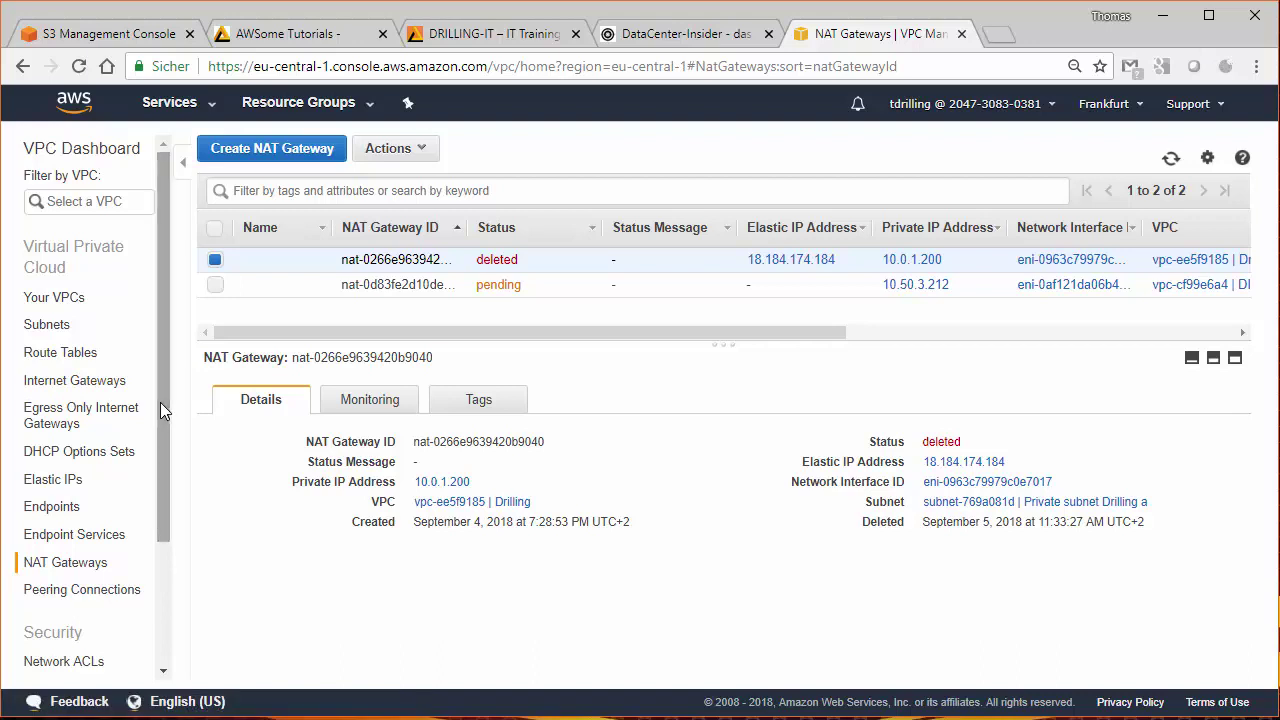
List the Elastic IPs and compare the details of addresses 18.184.174.184 and 52.28.23.217
mouse_move(163, 410)
left_mouse_down()
mouse_move(163, 520)
mouse_move(163, 431)
left_mouse_up()
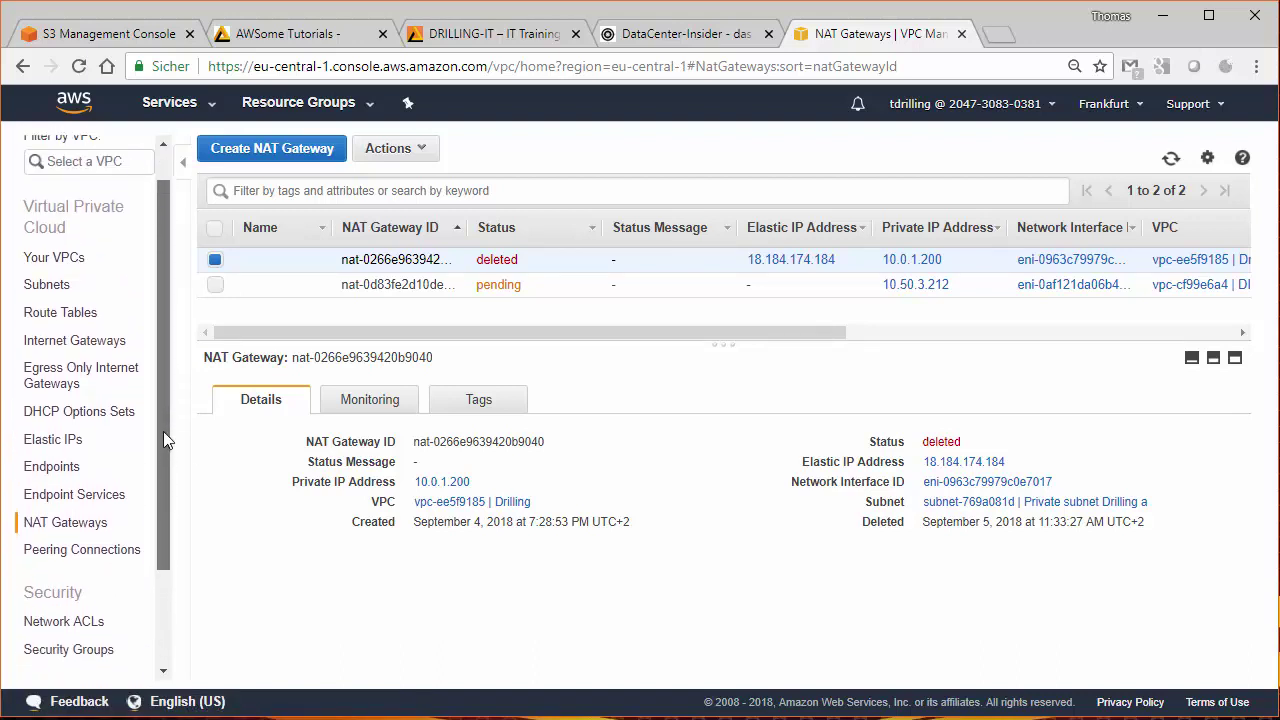
left_click(60, 441)
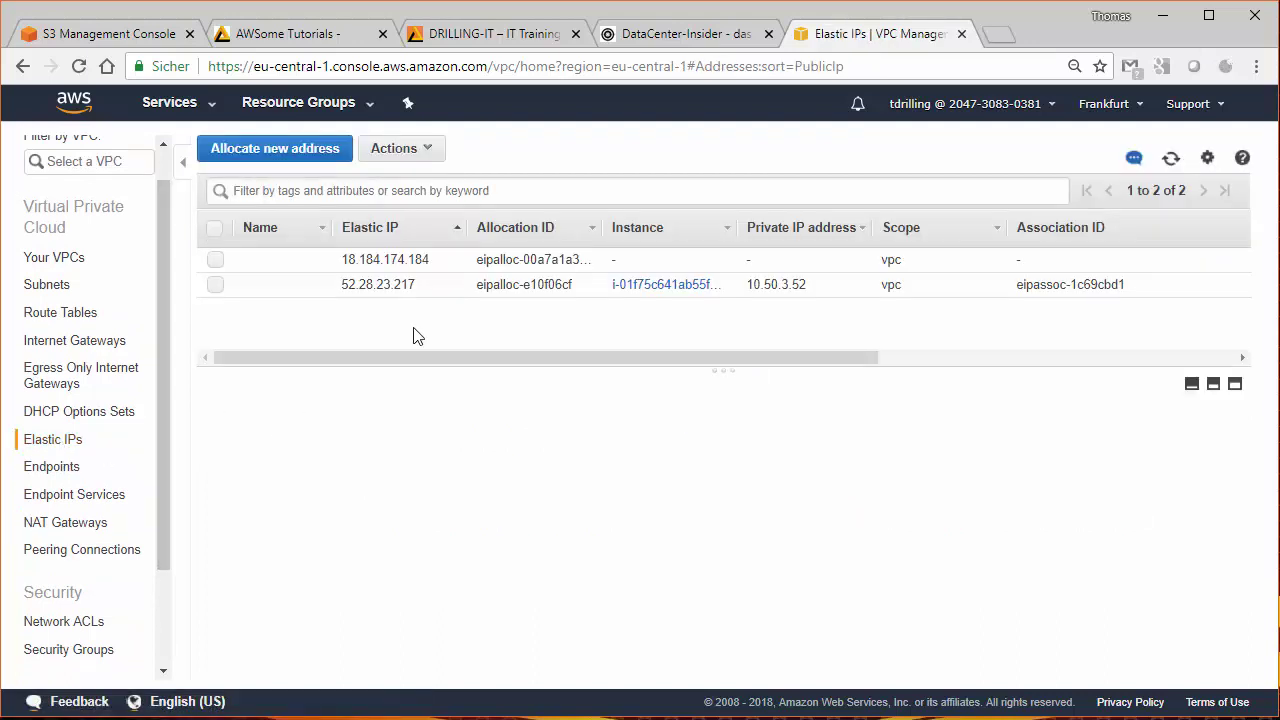
left_click(220, 261)
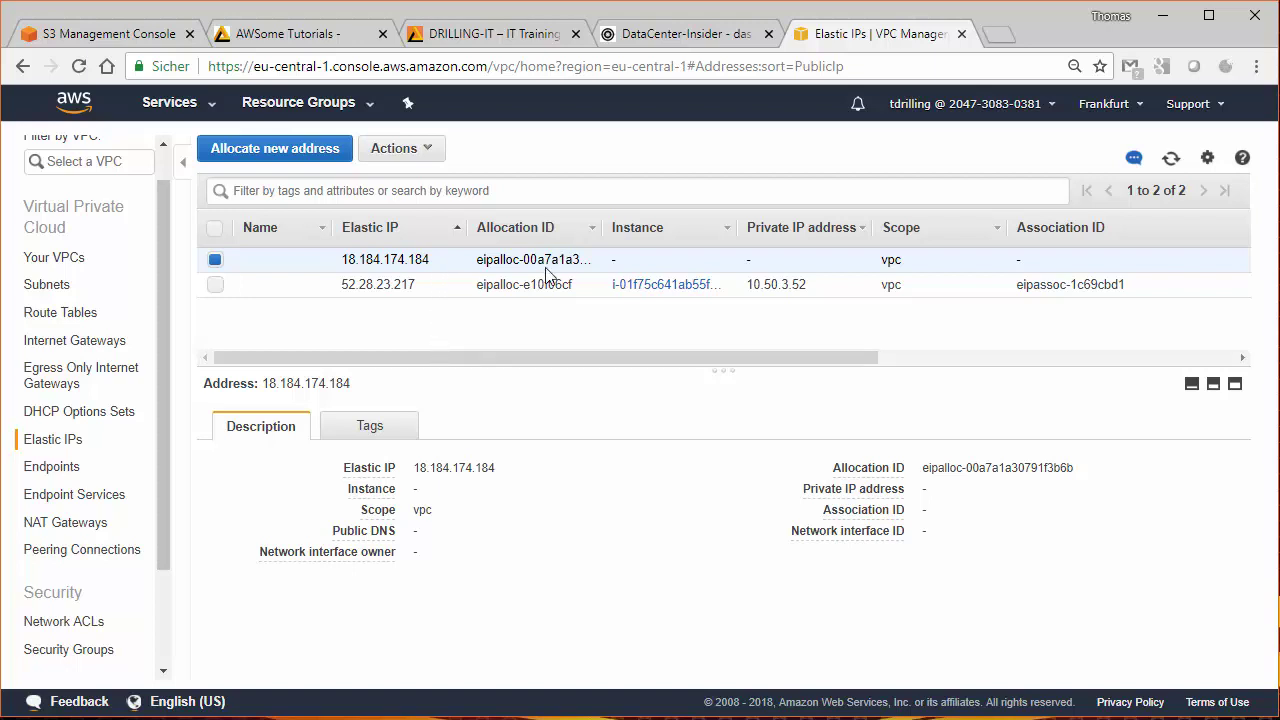
left_click(208, 261)
left_click(215, 285)
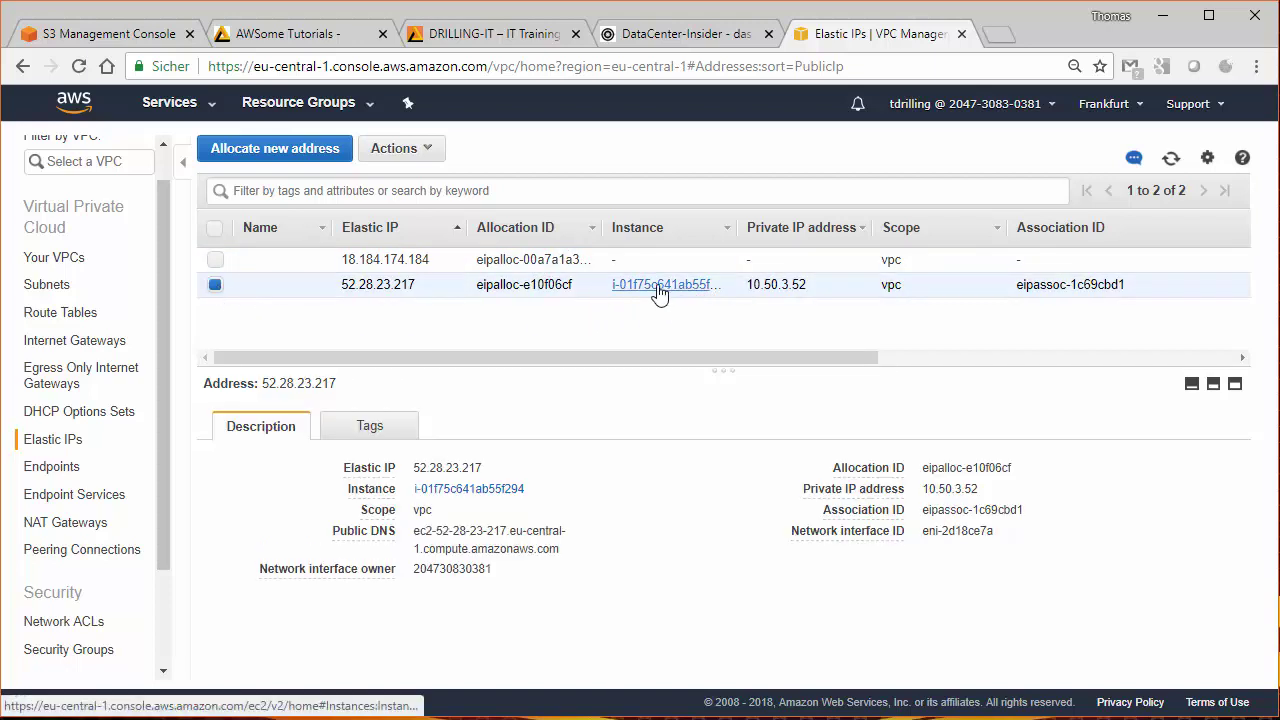
left_click(214, 284)
left_click(213, 266)
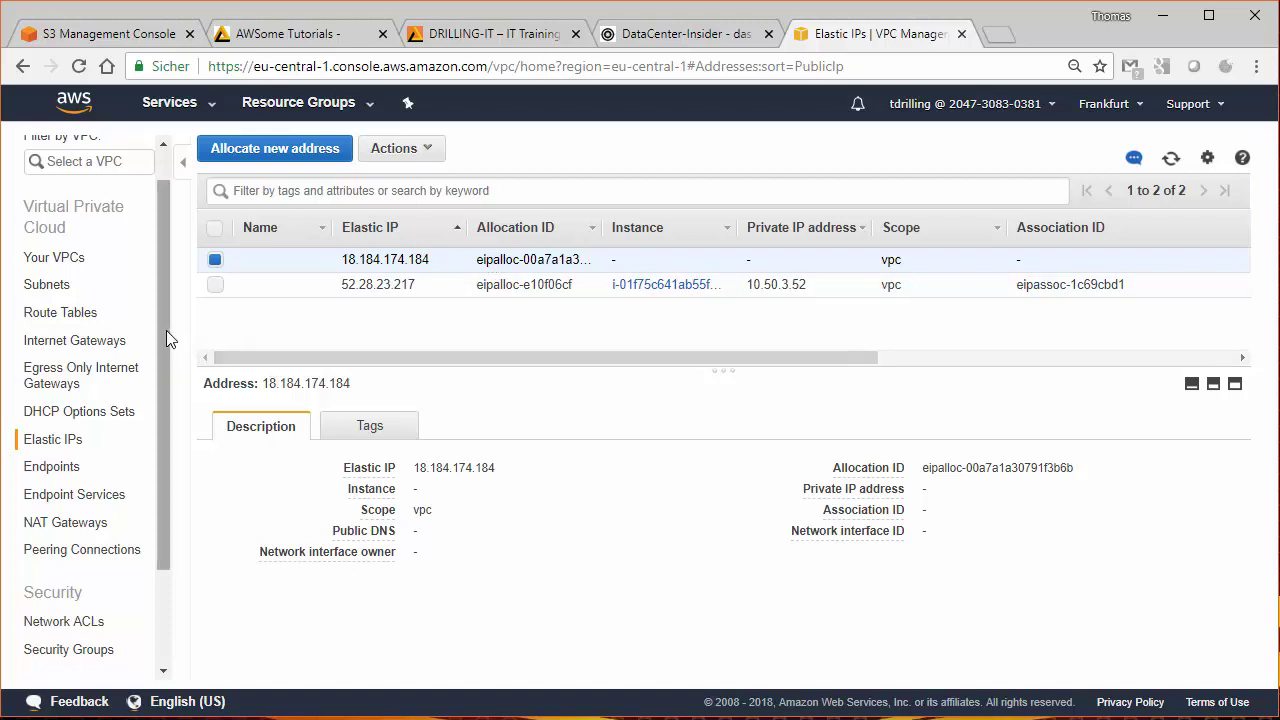
Return to the NAT gateways list and refresh it to check the new gateway's status
left_click_drag(166, 340, 166, 415)
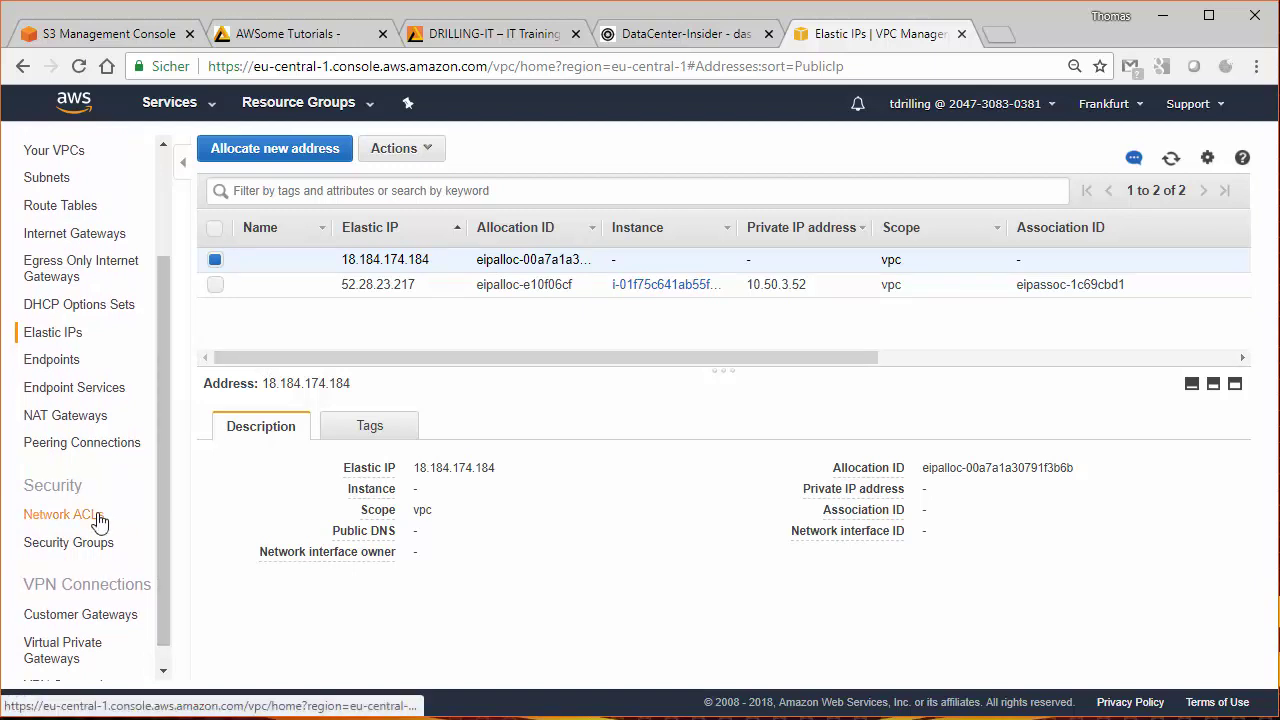
left_click_drag(168, 476, 168, 472)
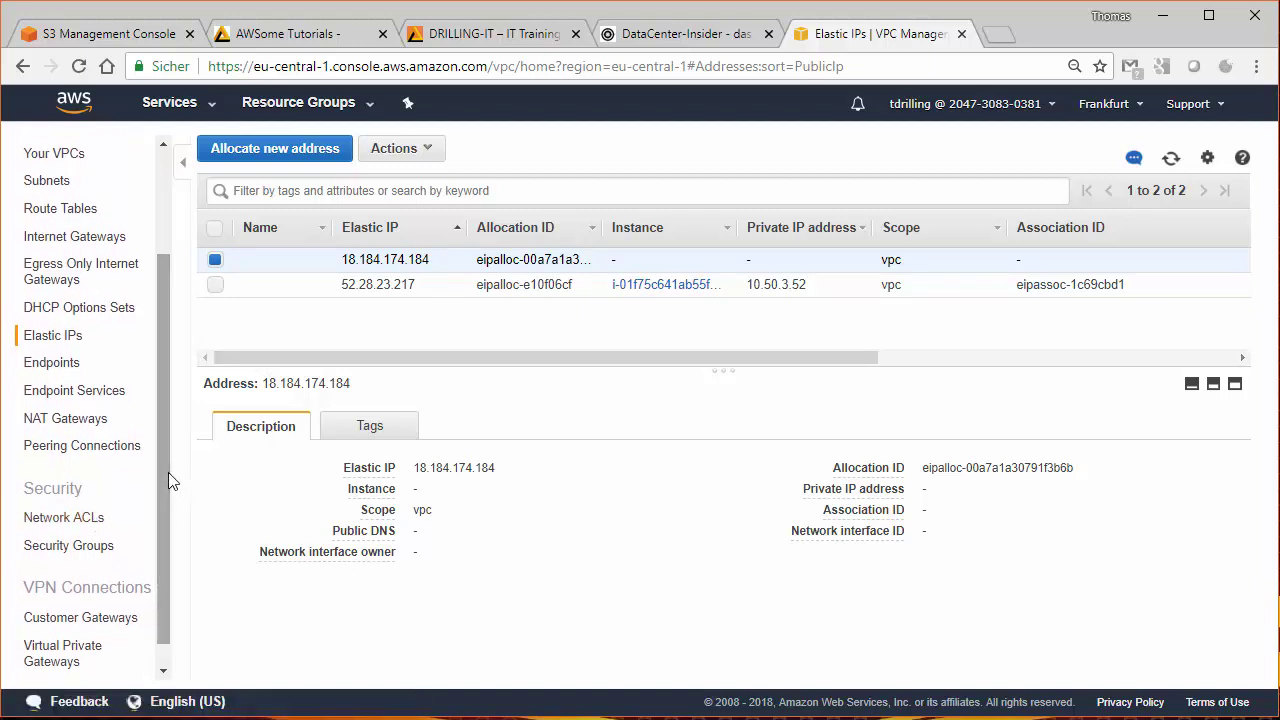
left_click(65, 418)
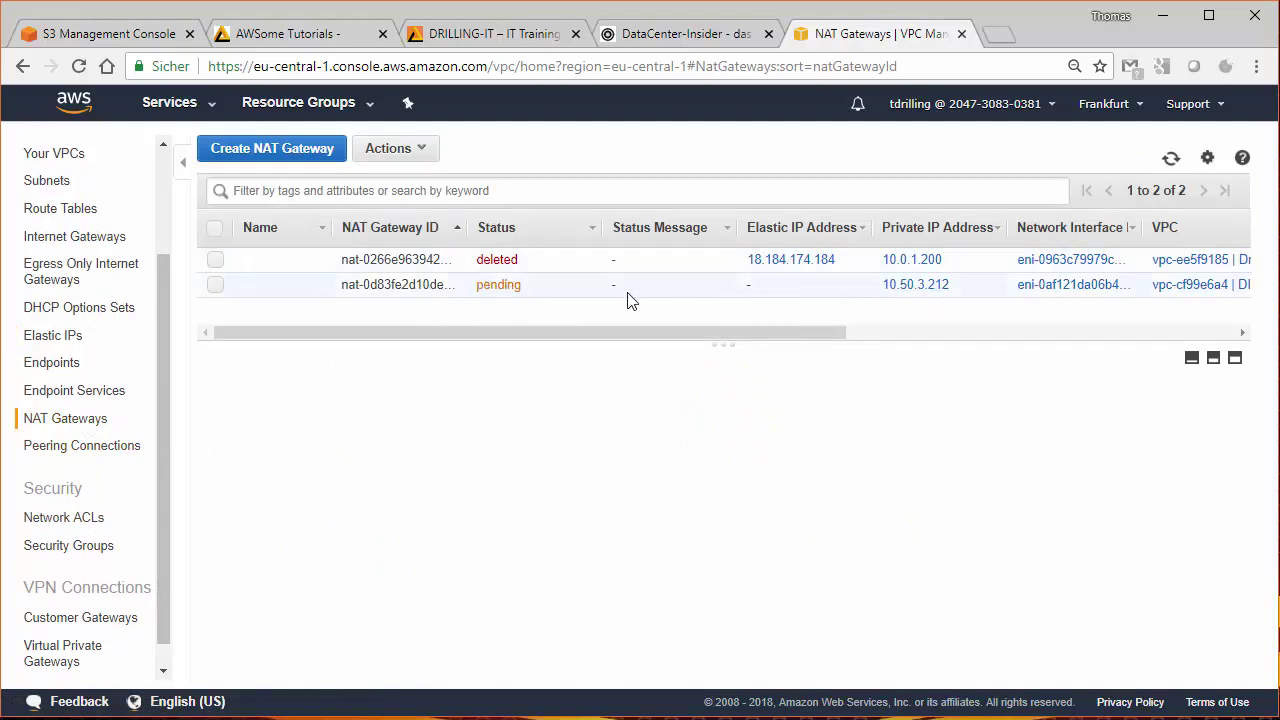
left_click(1171, 160)
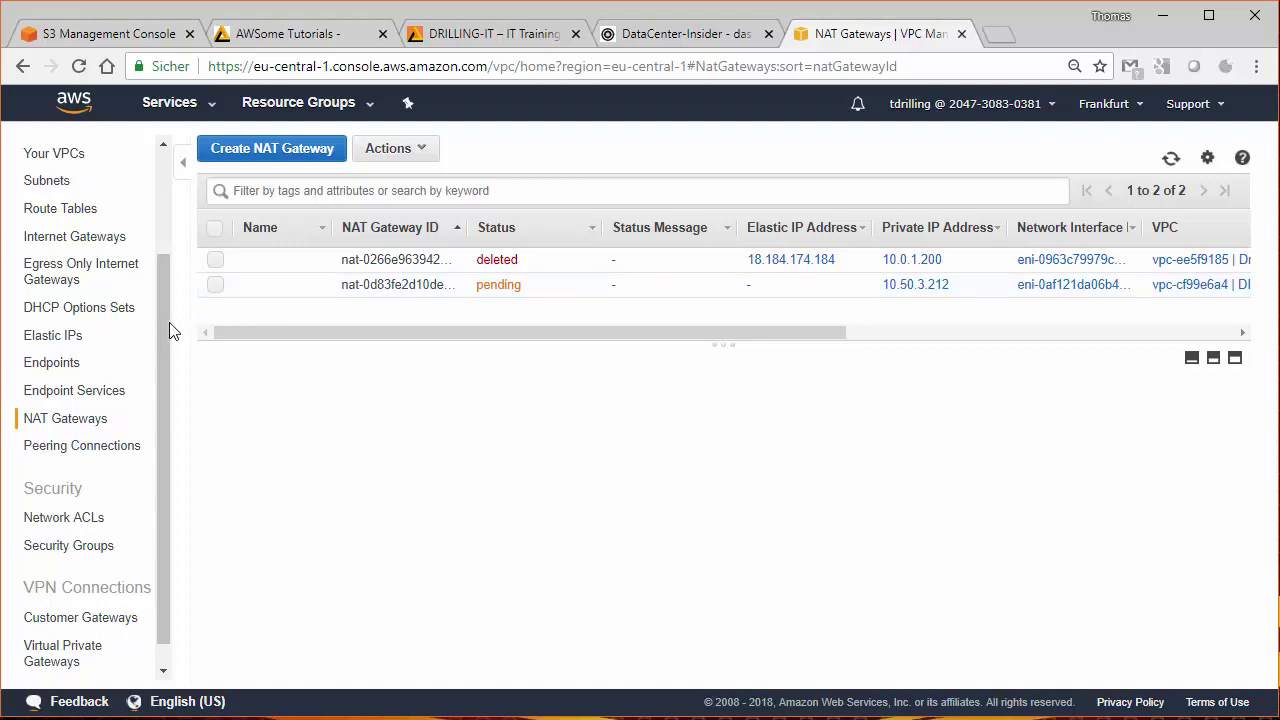
List the DIT subnets and show the details of Public Subnet DIT 1a, then deselect it
left_click_drag(171, 314, 150, 274)
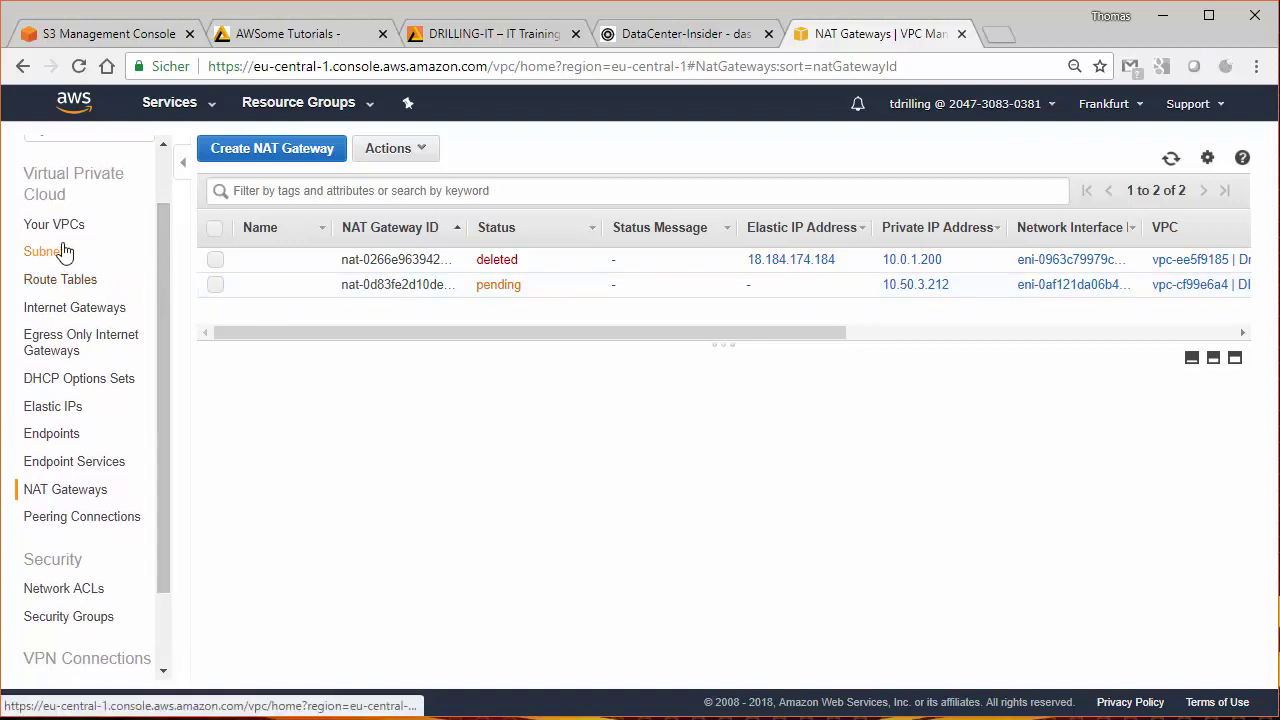
left_click(60, 251)
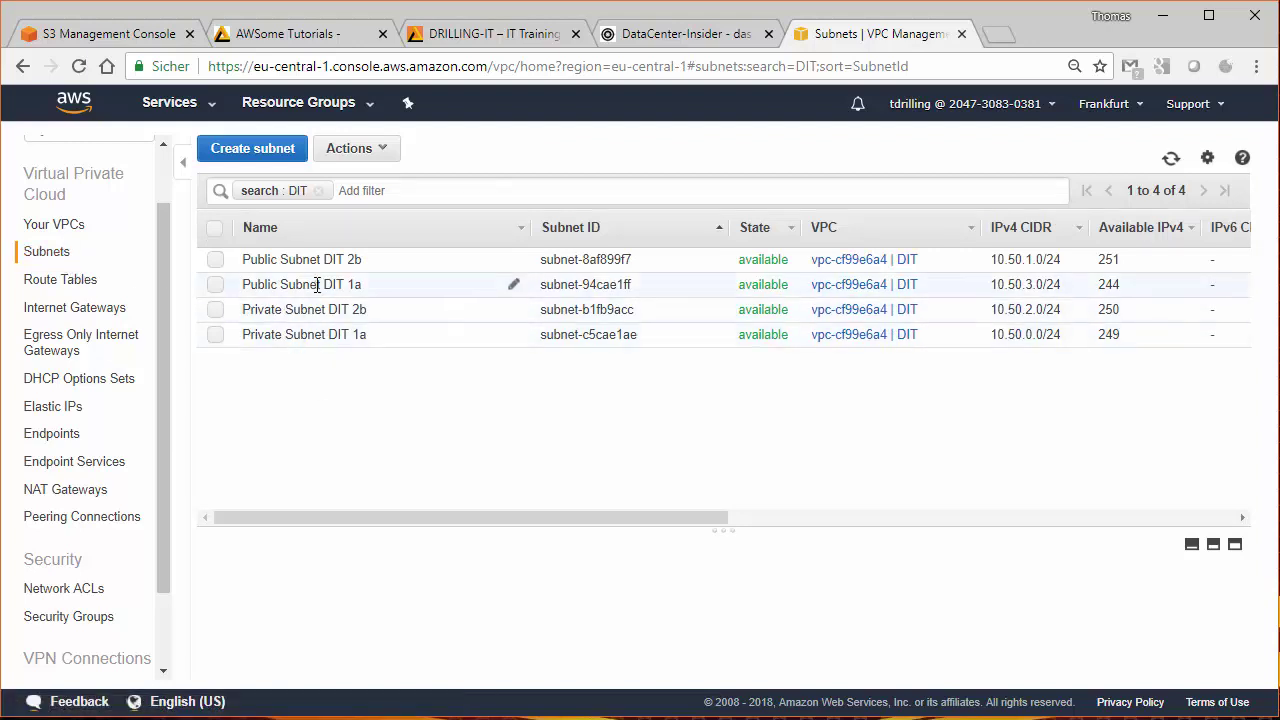
left_click(215, 285)
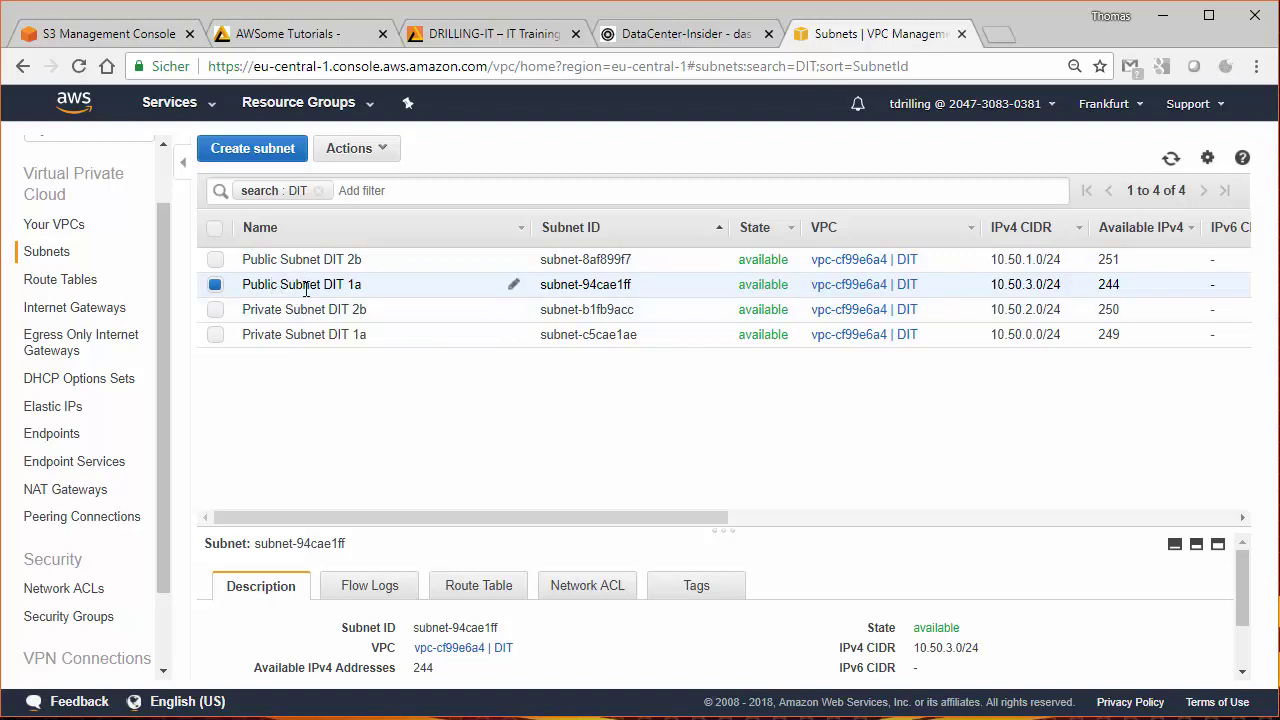
left_click(216, 285)
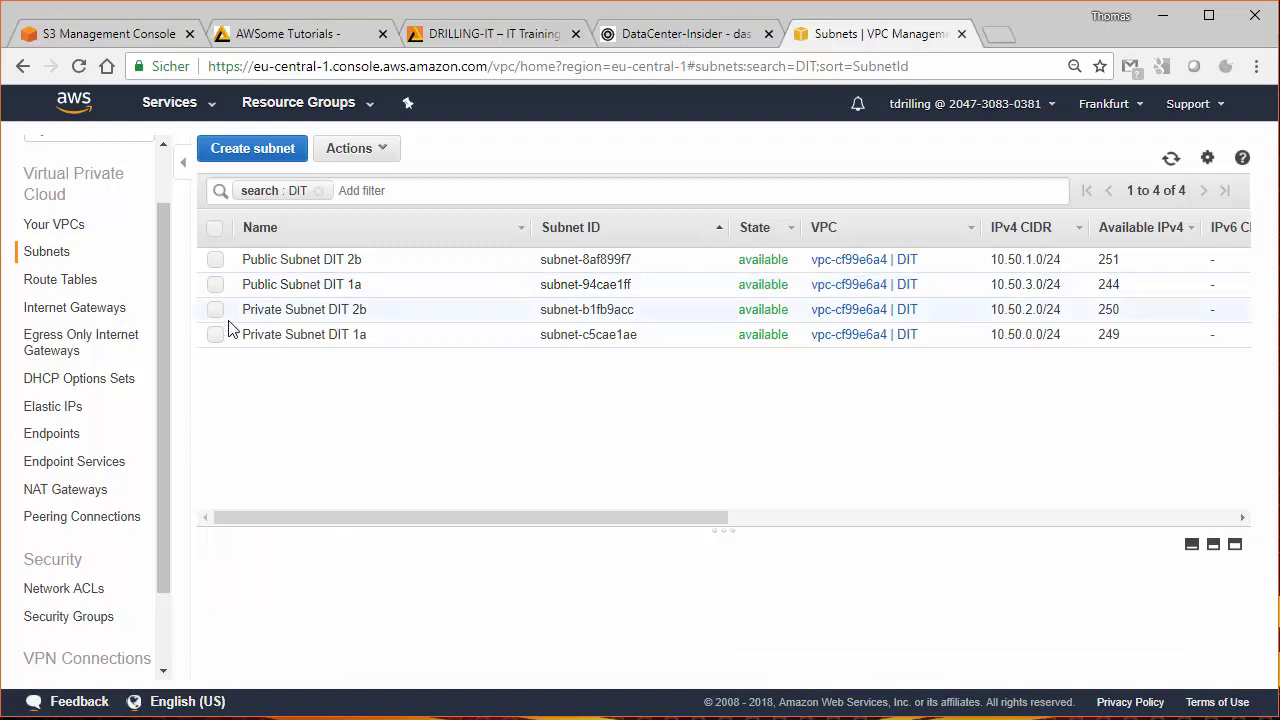
Open the route table associated with Private Subnet DIT 2b and show the routes of Private RT DIT
left_click(216, 311)
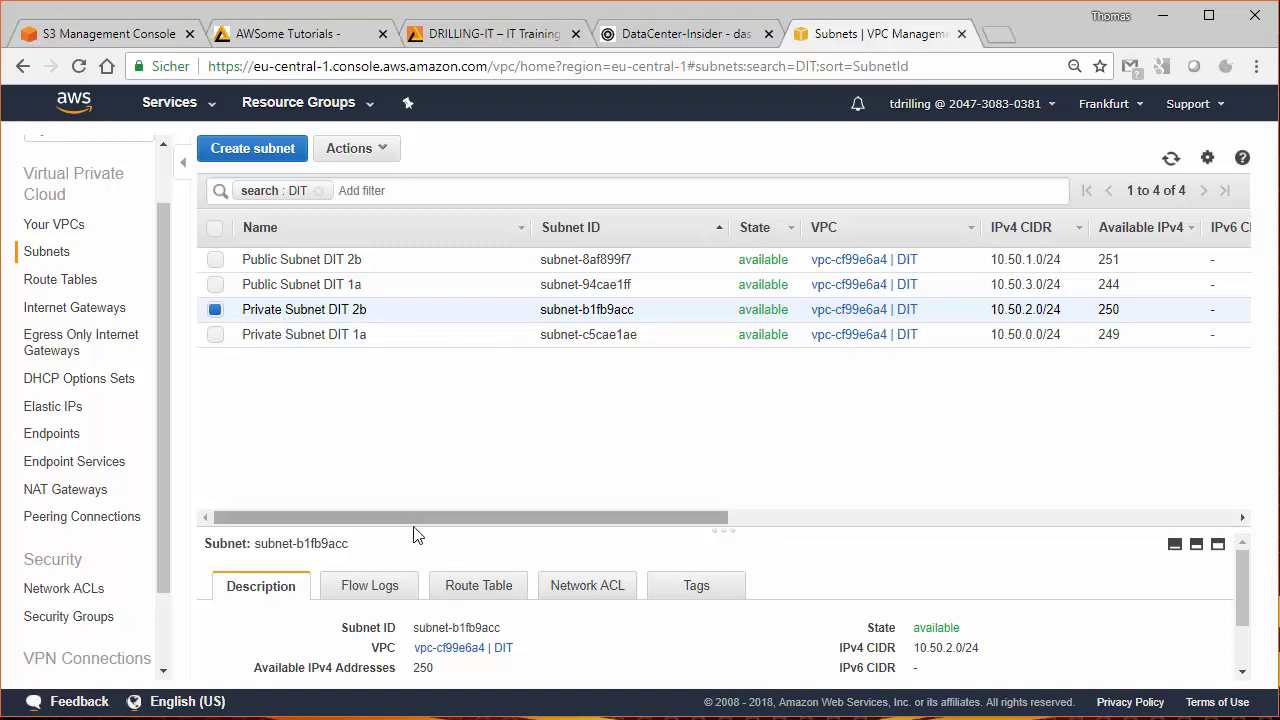
left_click_drag(414, 526, 413, 487)
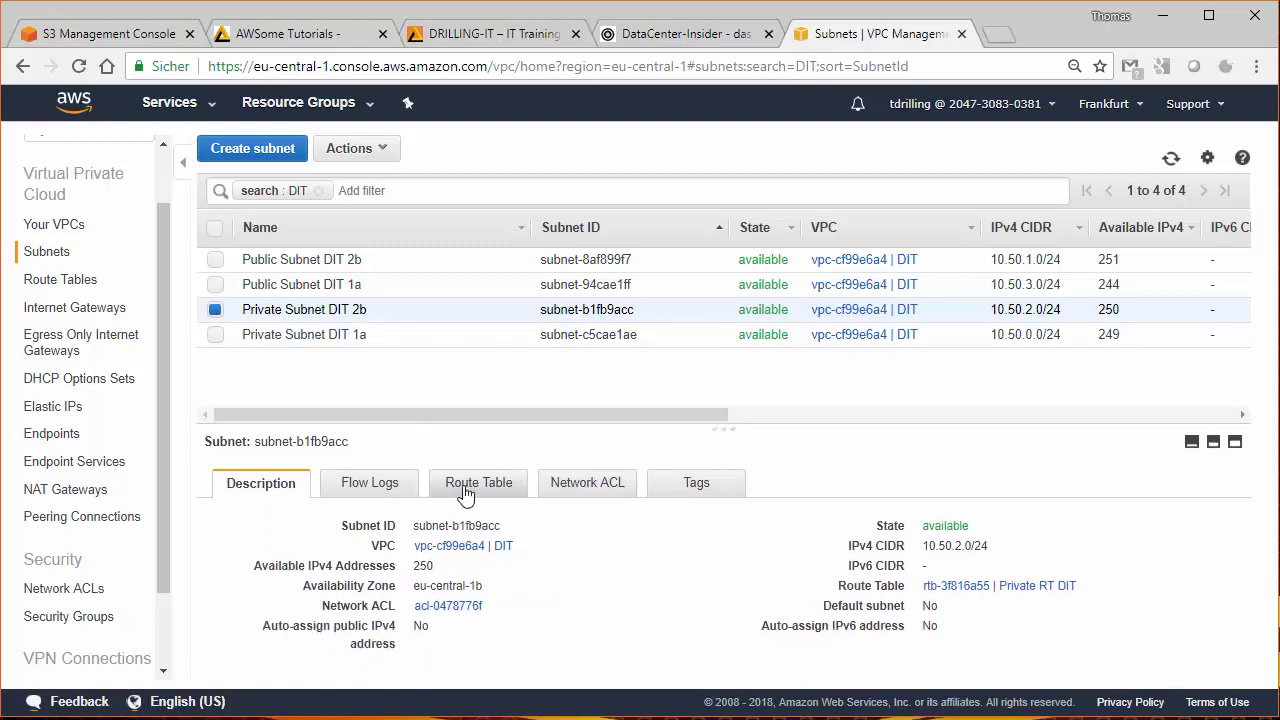
left_click(470, 484)
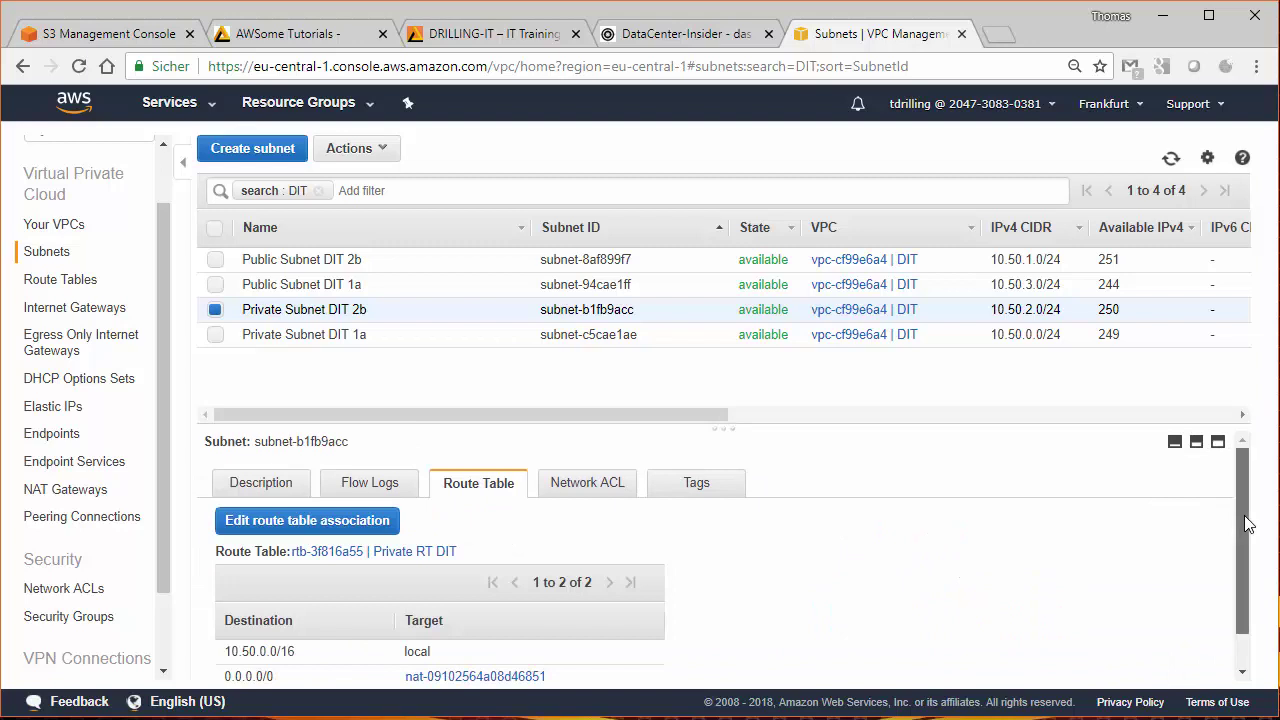
left_click(373, 552)
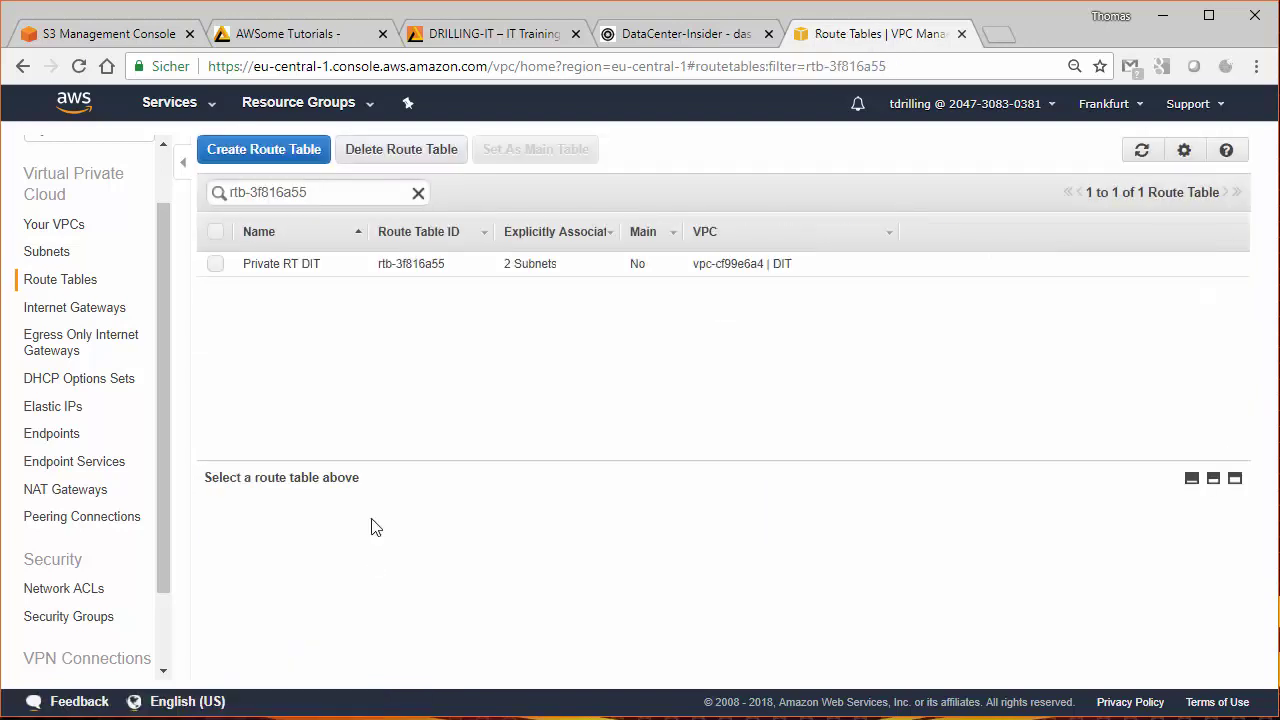
left_click(216, 265)
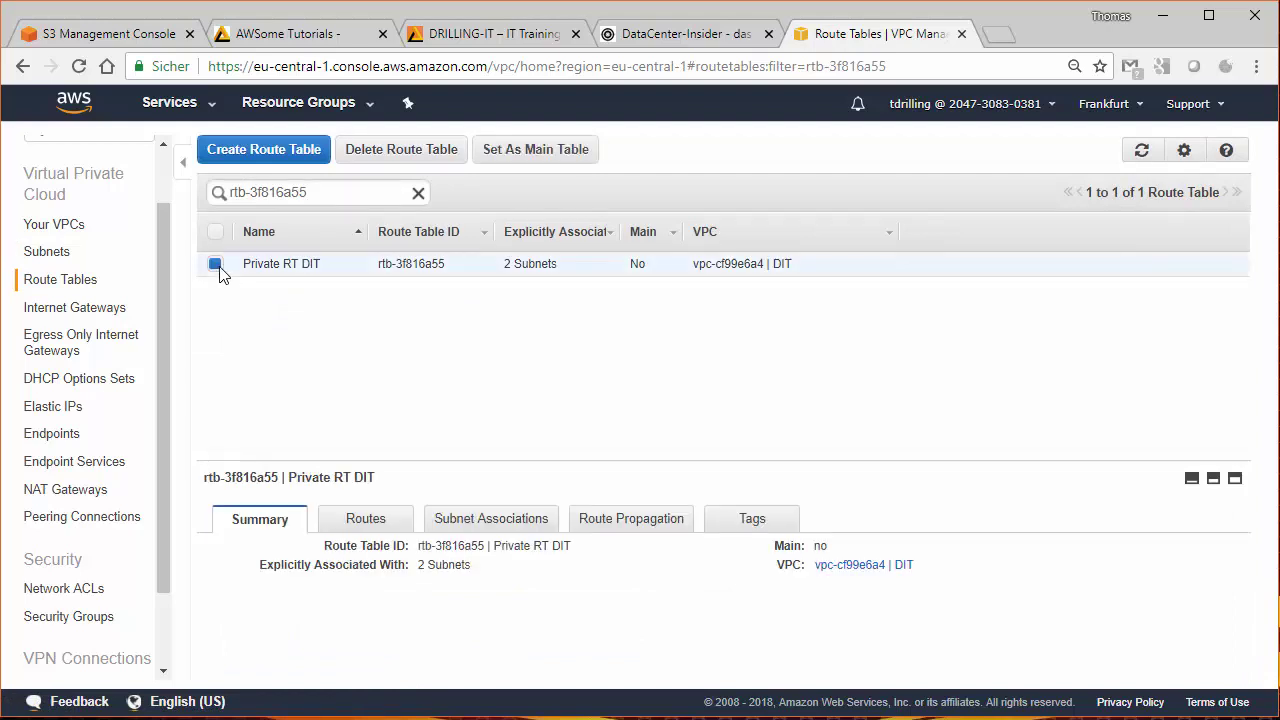
left_click(374, 518)
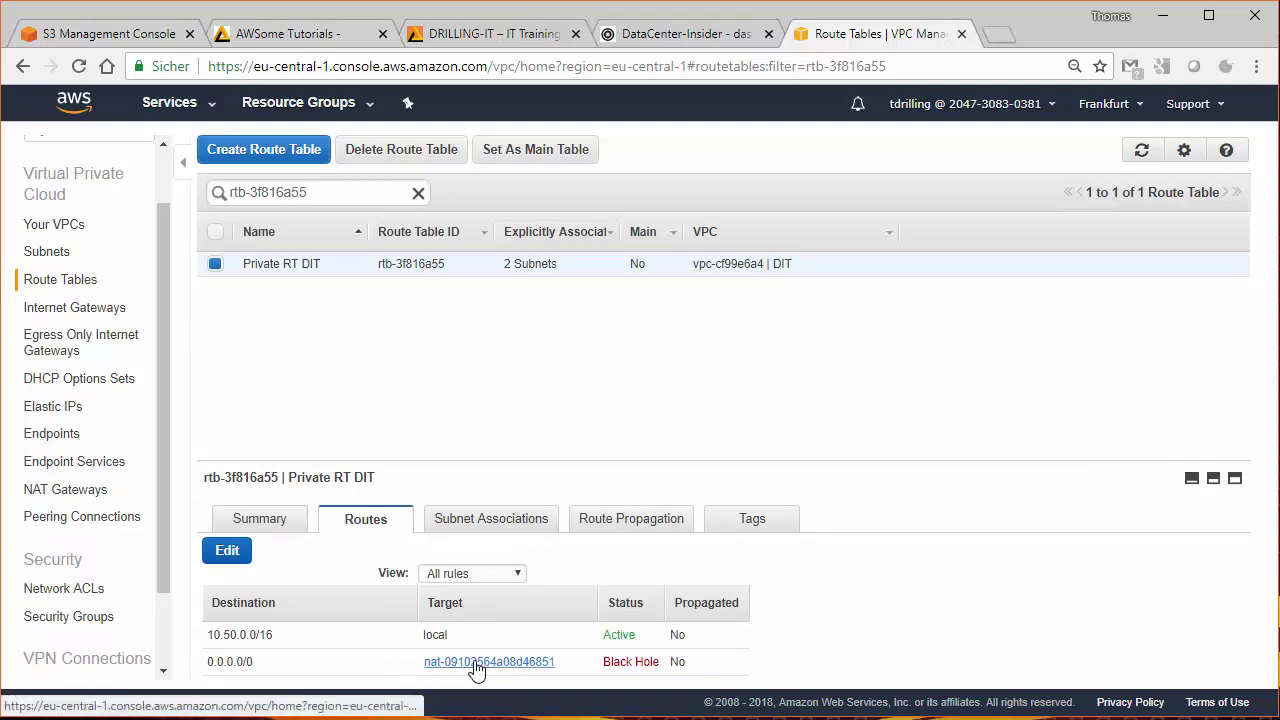
Edit the routes of Private RT DIT and remove the 0.0.0.0/0 route that points to the old NAT gateway
left_click(224, 550)
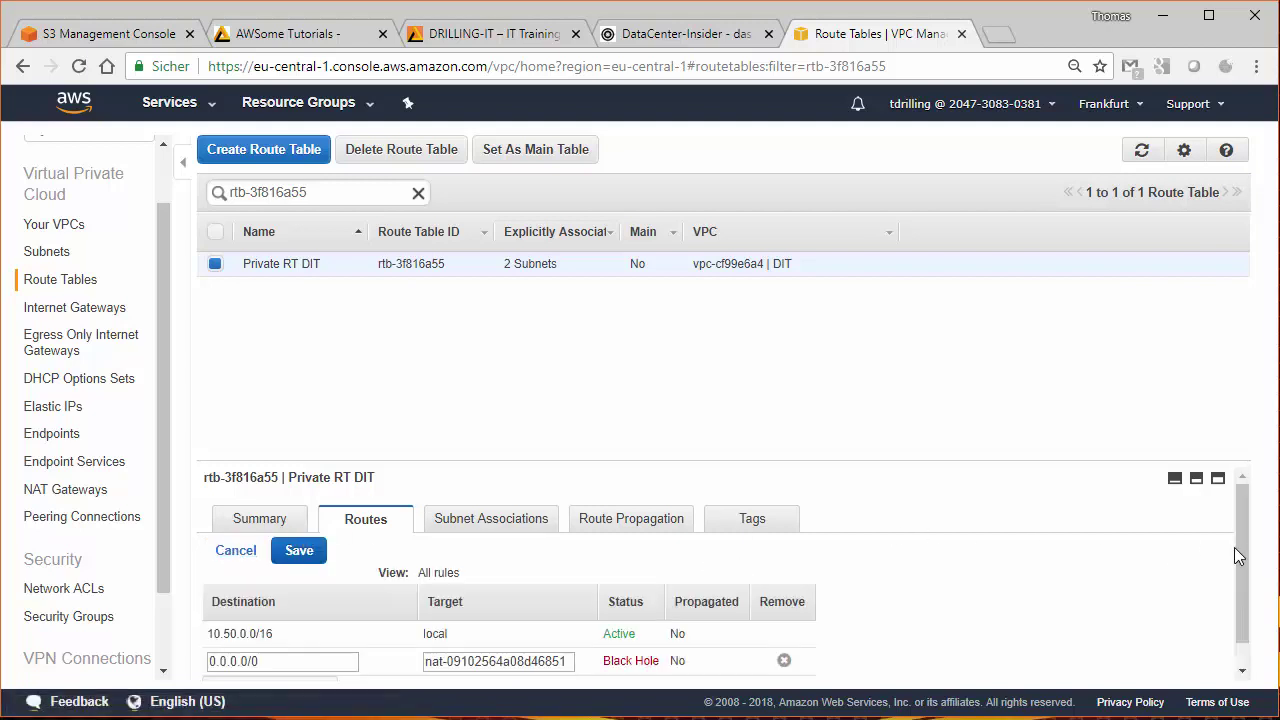
scroll(1238, 550, "down", 1)
left_click(784, 633)
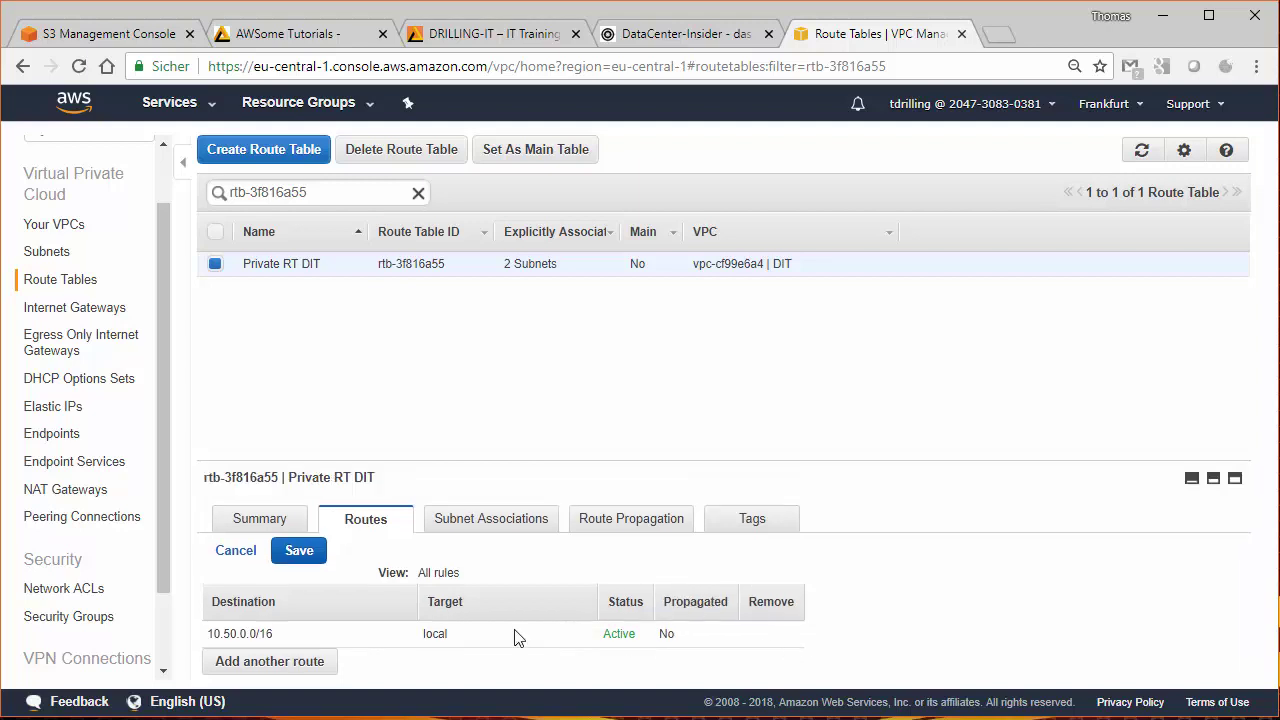
Add a route for 0.0.0.0/0 targeting nat-0d83fe2d10dedbf44 to Private RT DIT and save the routes
left_click(310, 658)
left_click(305, 659)
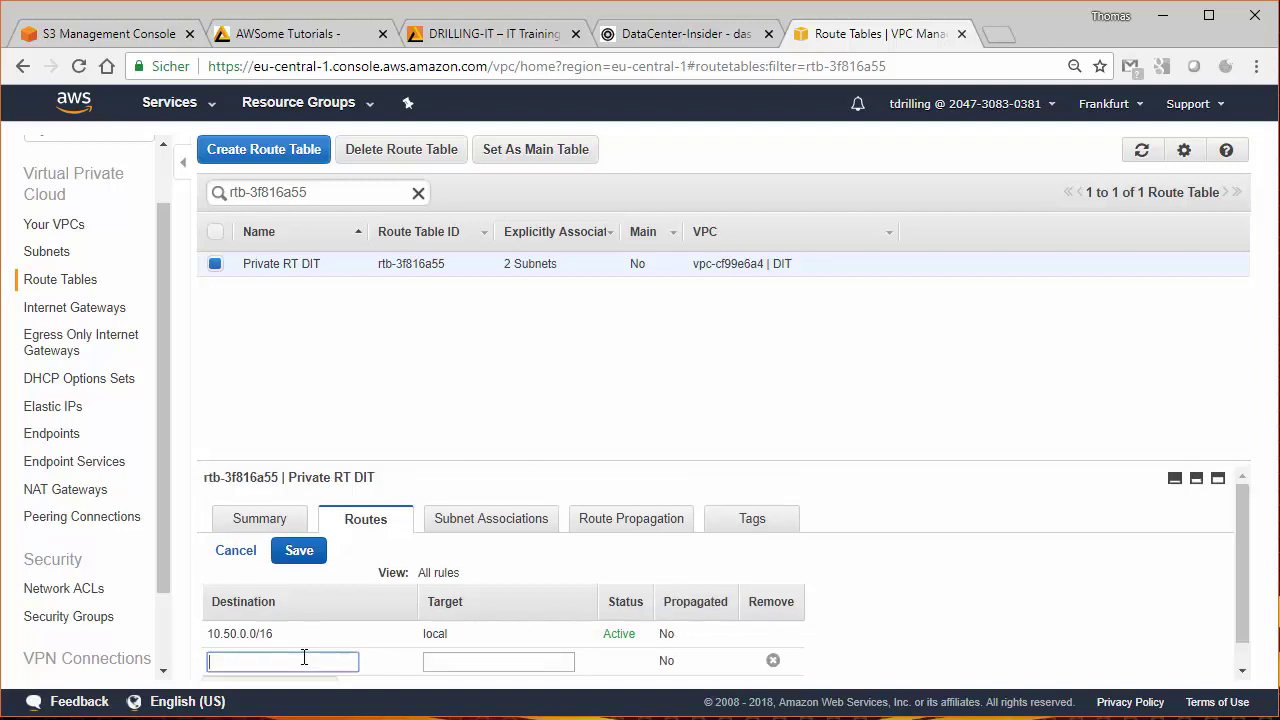
type("0.0.0.0/0")
left_click(451, 658)
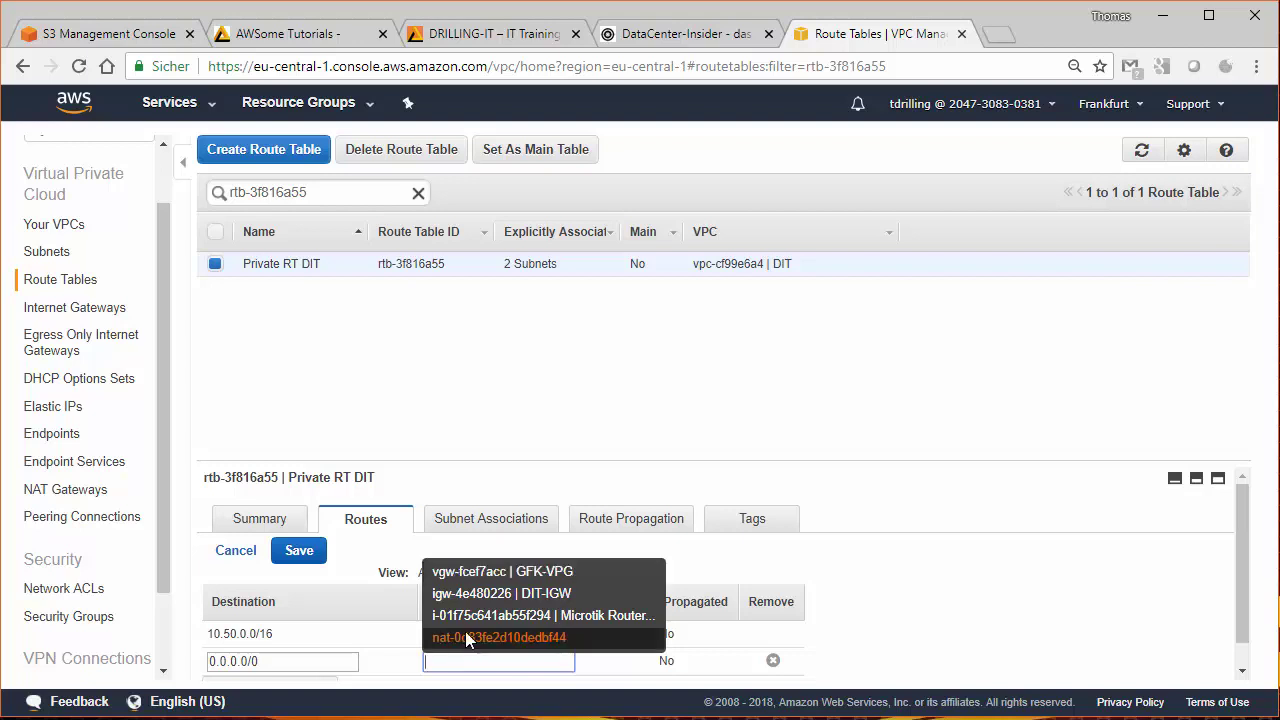
left_click(466, 635)
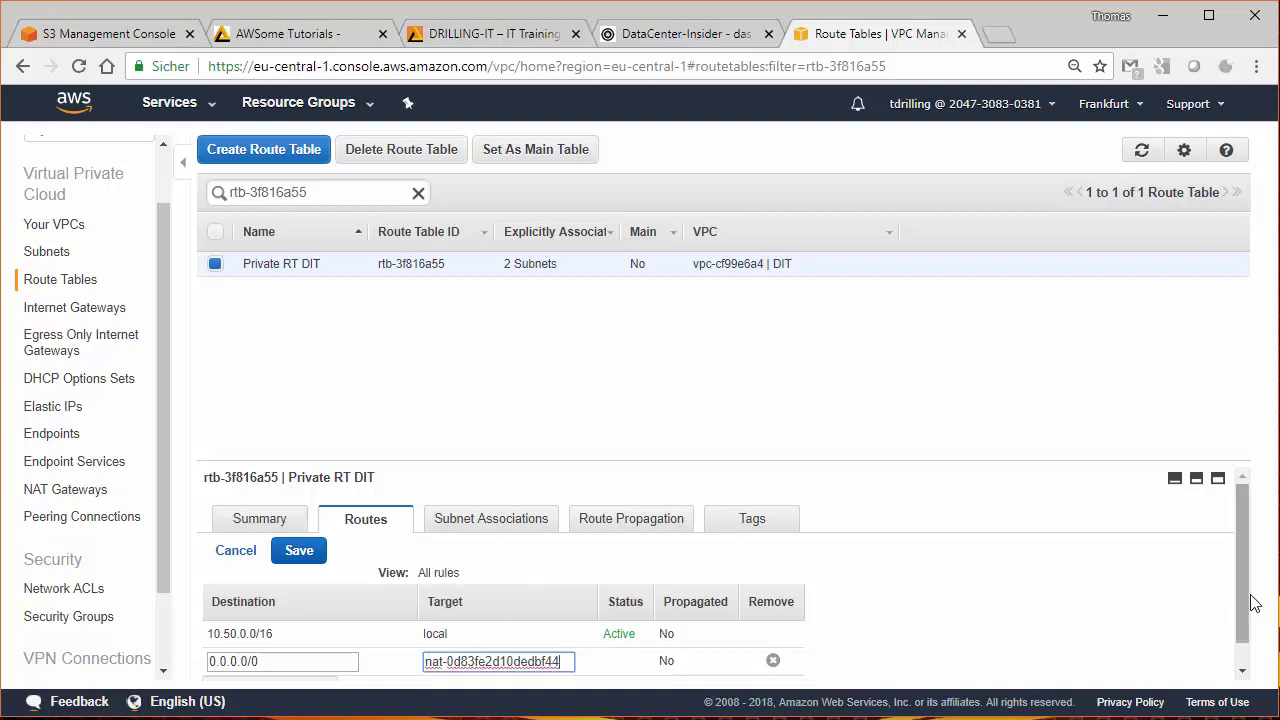
scroll(1255, 632, "down", 1)
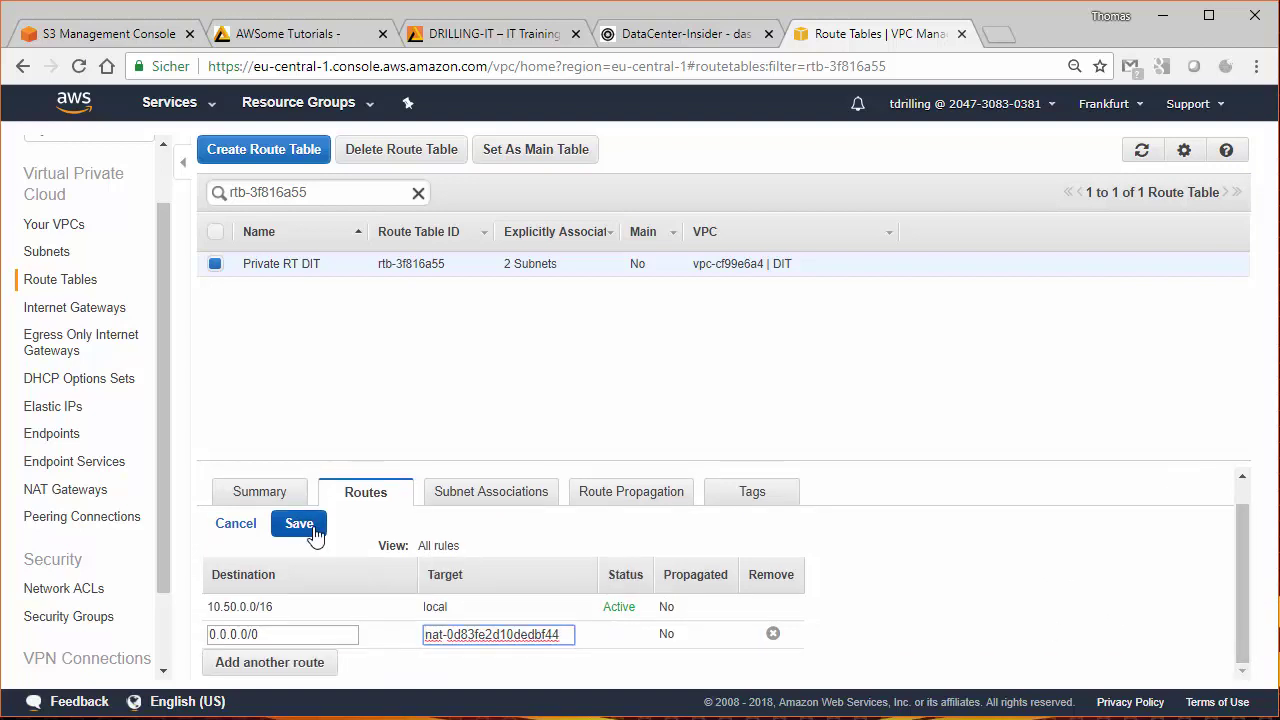
left_click(301, 526)
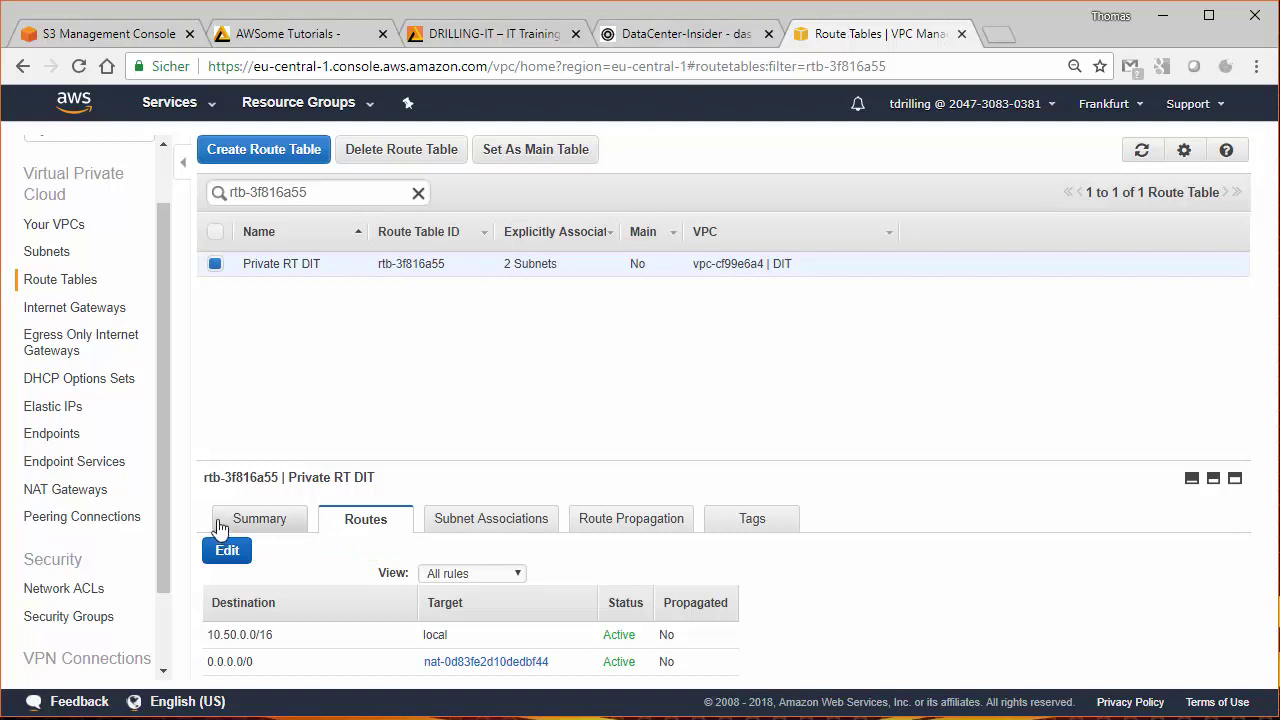
Open the NAT gateways list and show the details of NAT gateway nat-0d83fe2d10dedbf44
left_click(104, 490)
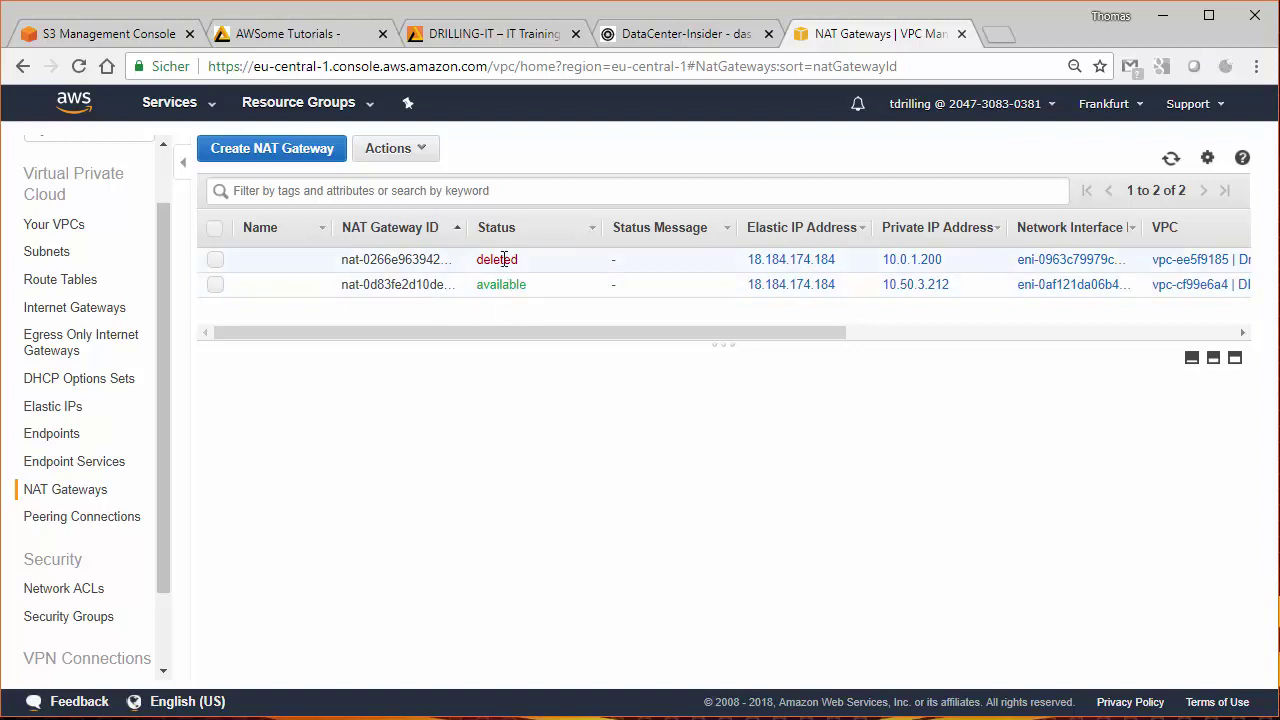
left_click(216, 284)
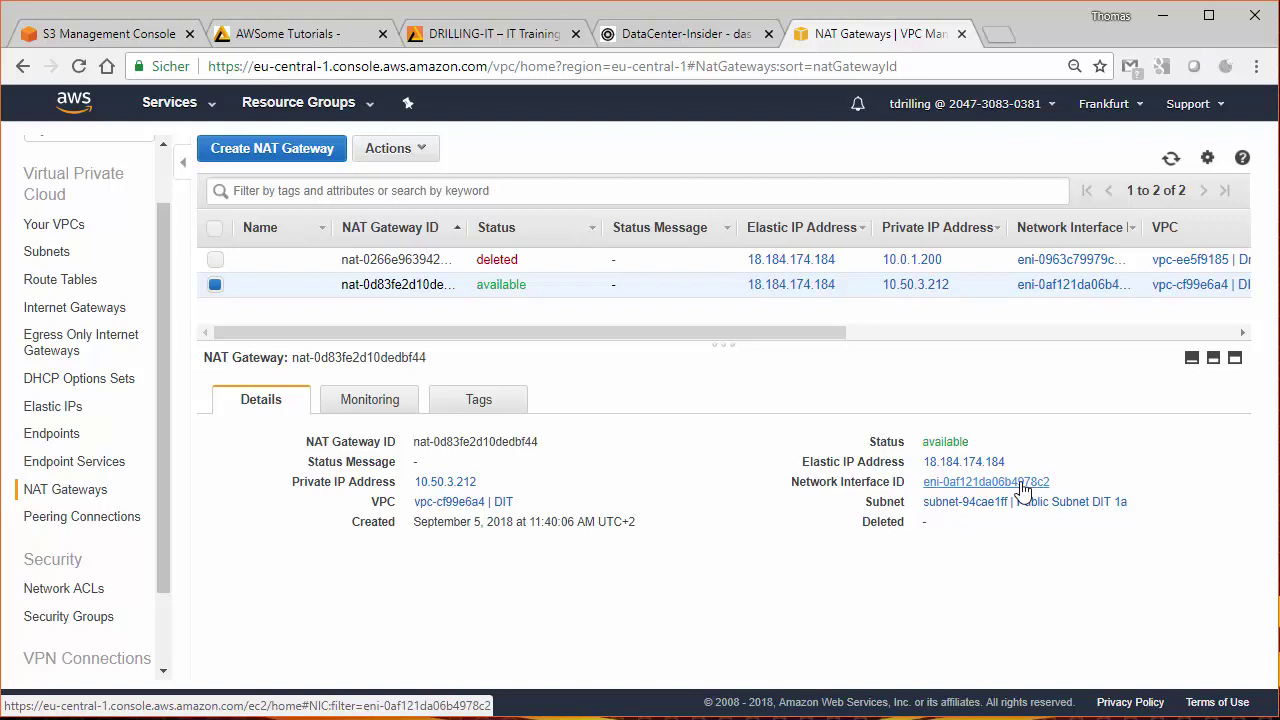
scroll(166, 476, "down", 1)
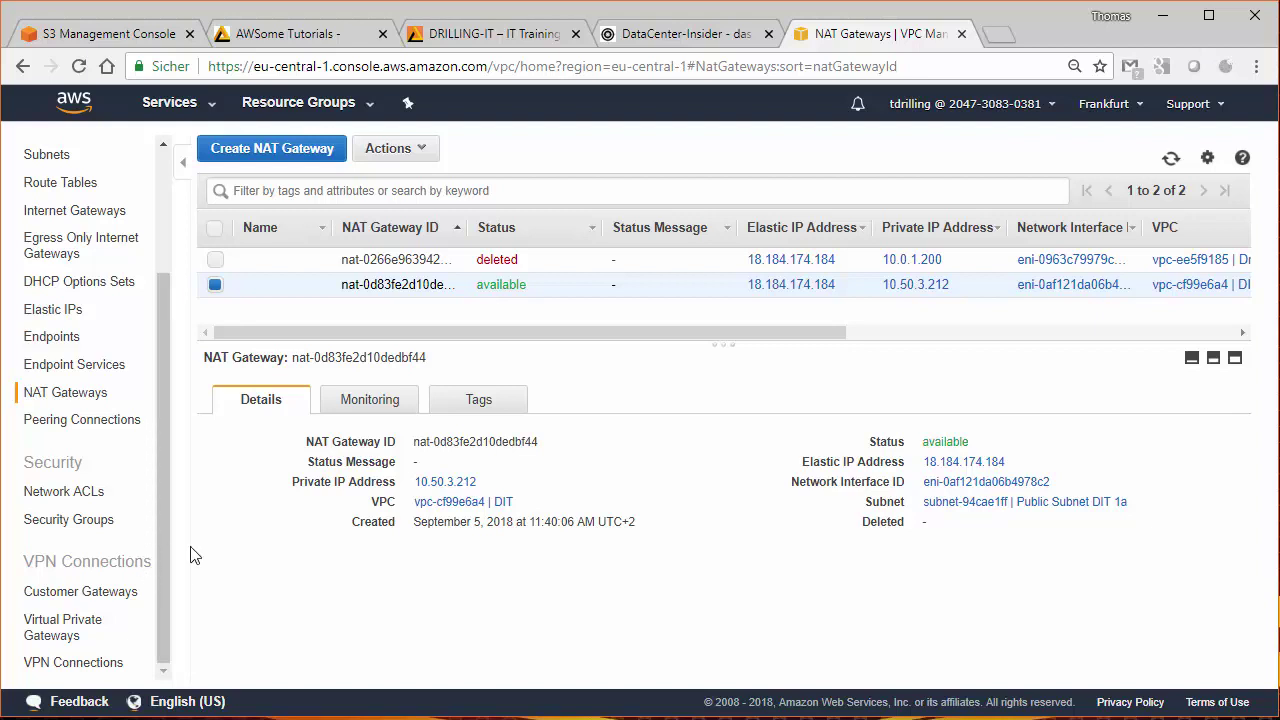
Open the NAT gateway's network interface in the EC2 console and enlarge the network interfaces list to show all its rows
left_click(962, 483)
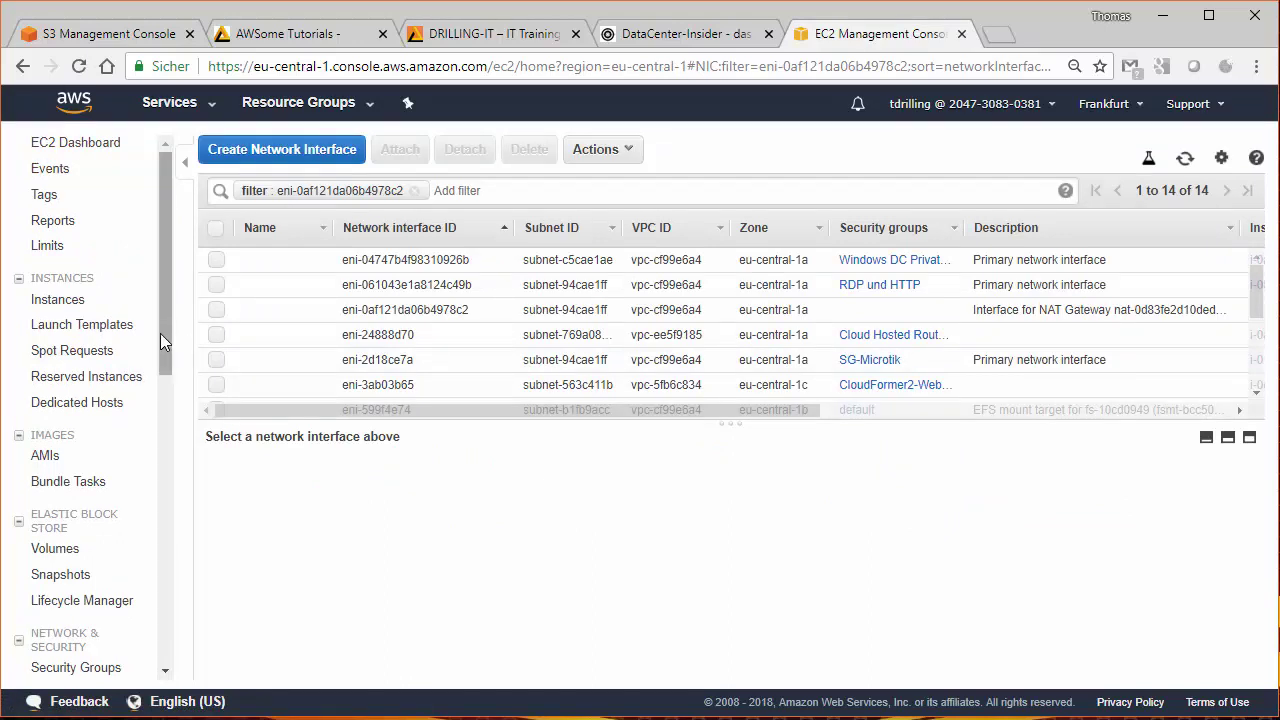
left_click_drag(160, 333, 162, 483)
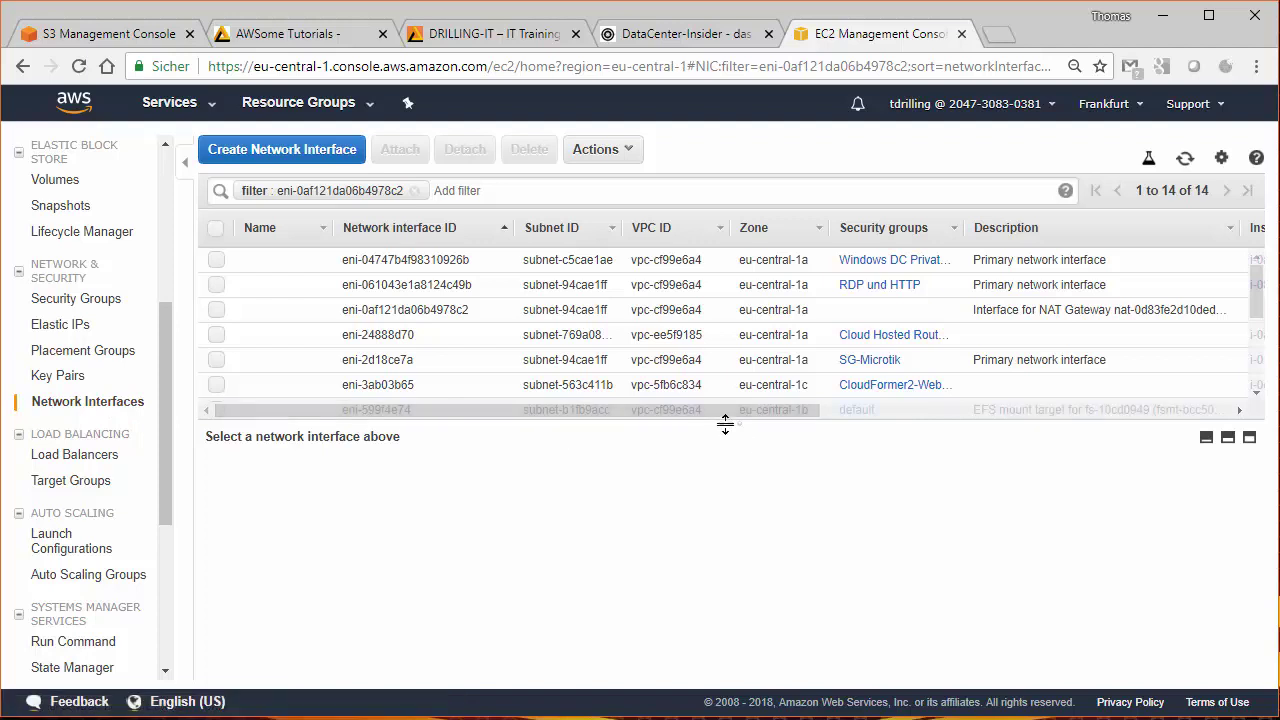
left_click_drag(727, 478, 745, 633)
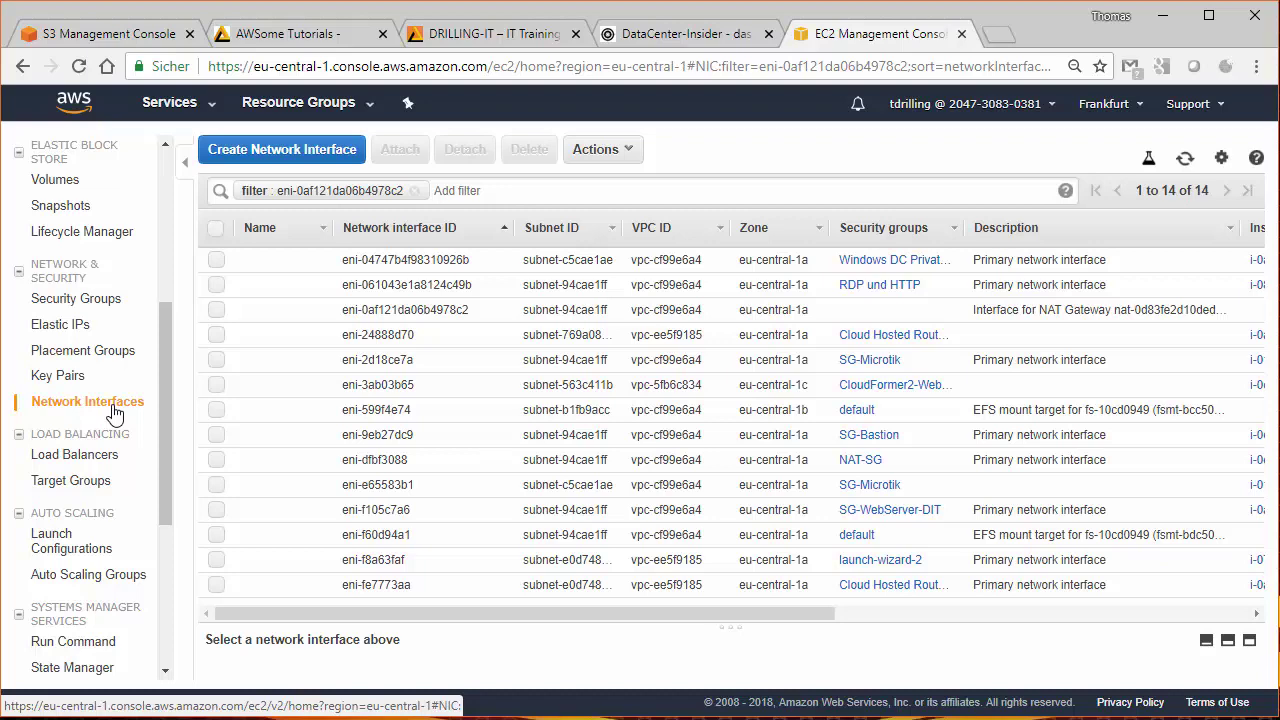
List the EC2 instances and show the details of Windows Server DC für td.lan
left_click_drag(158, 408, 163, 158)
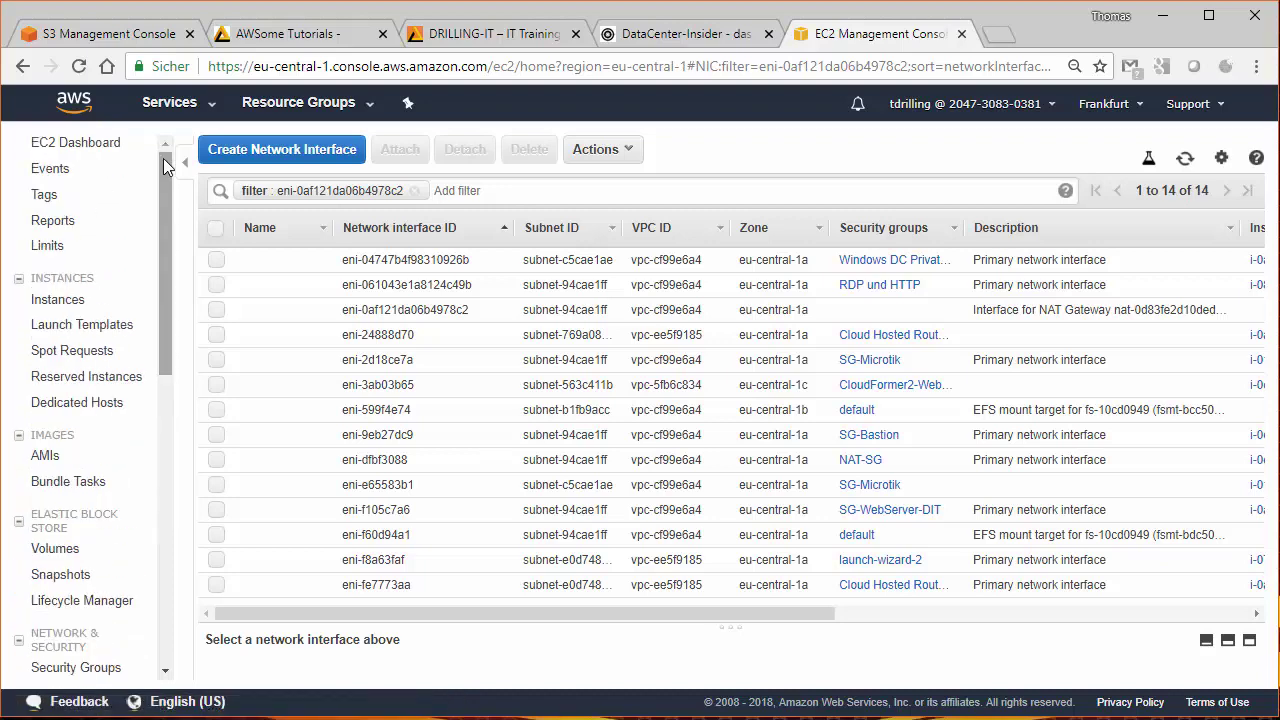
left_click(40, 143)
left_click(290, 204)
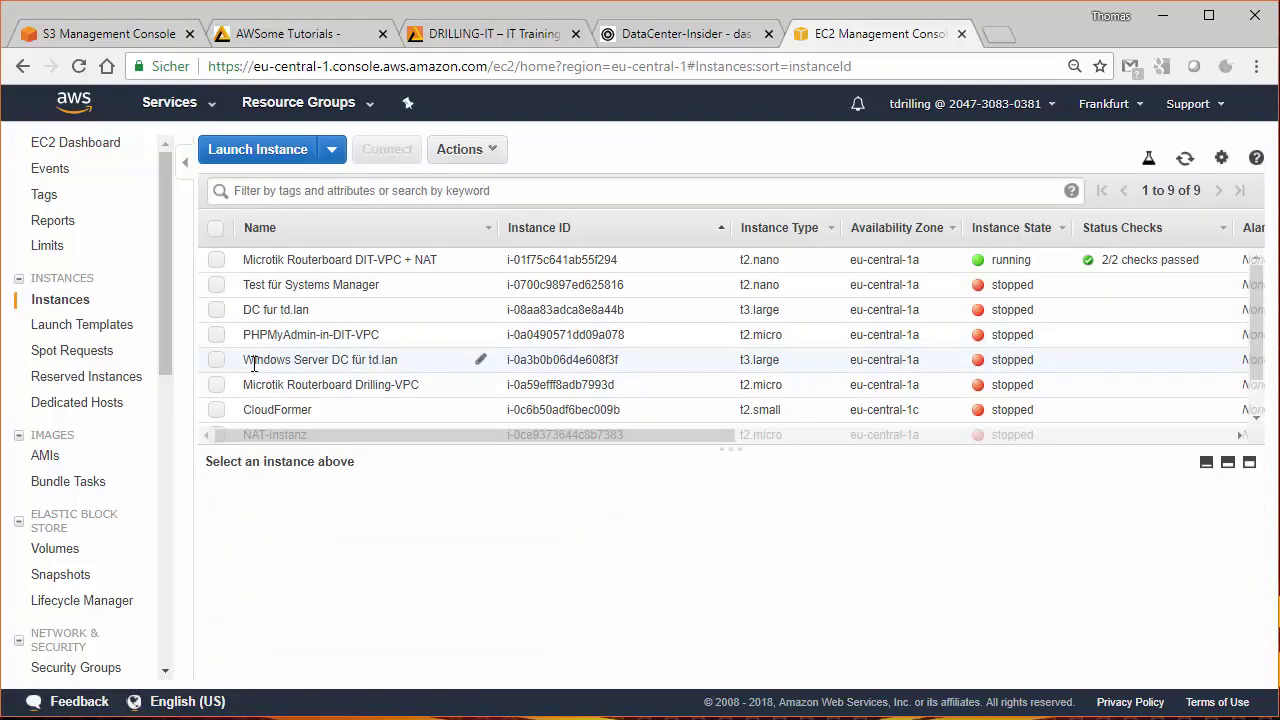
left_click(217, 360)
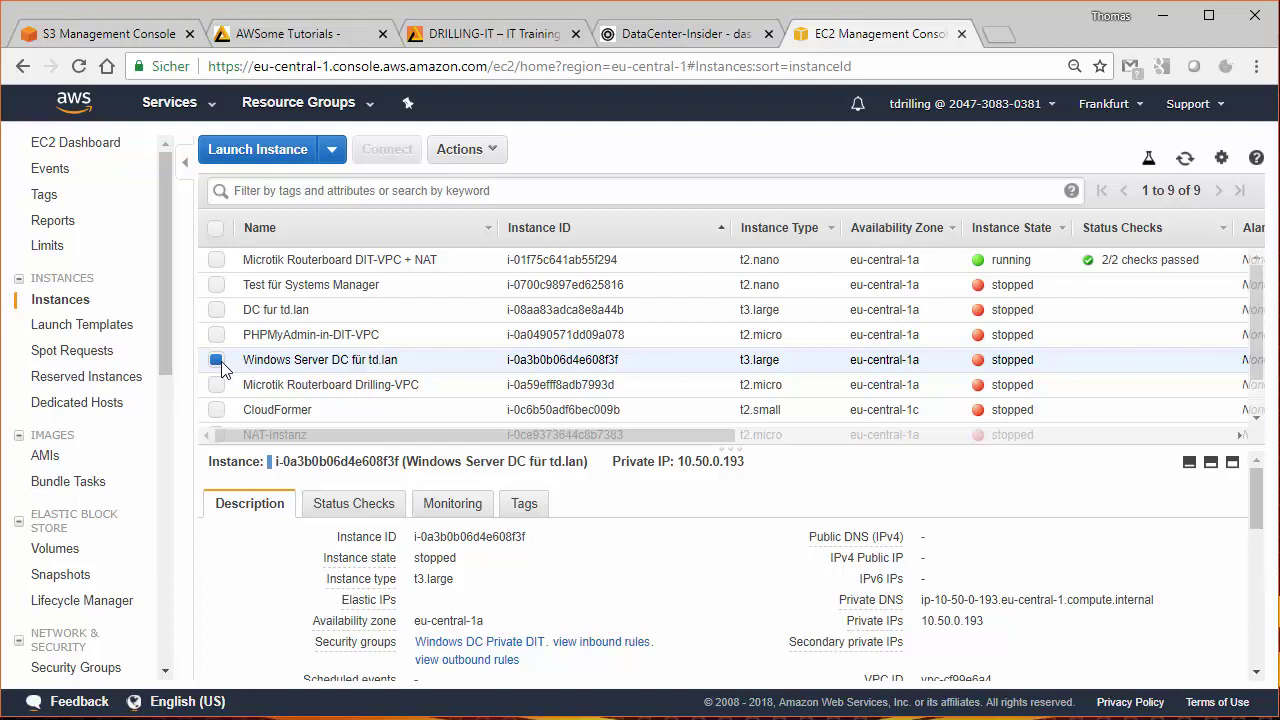
Switch back to the VPC service and open the NAT gateways list
left_click(162, 104)
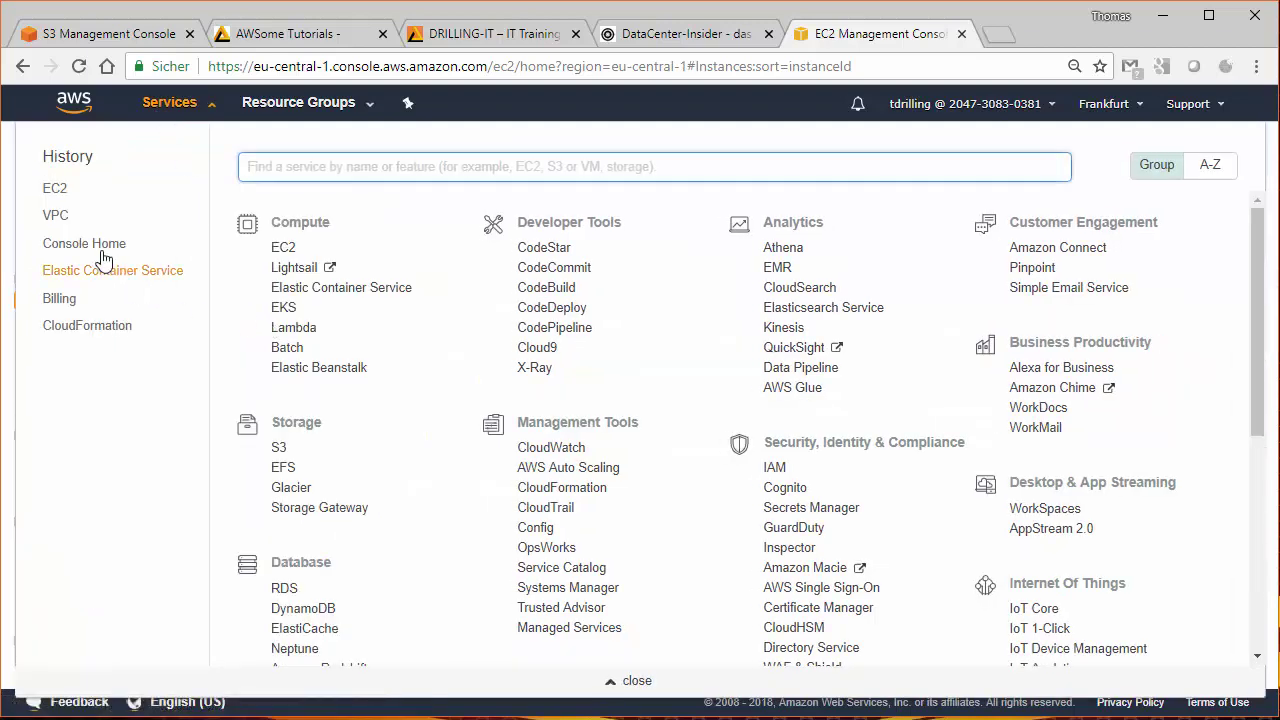
left_click(60, 220)
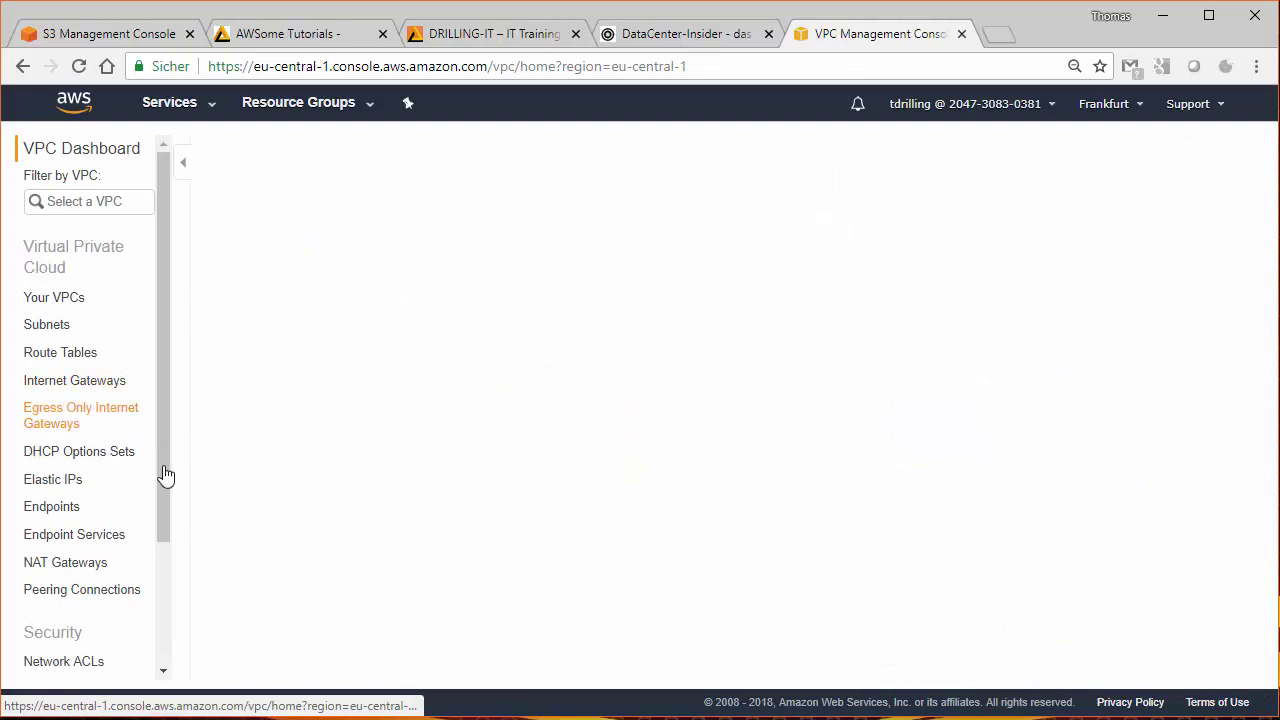
left_click_drag(163, 477, 170, 566)
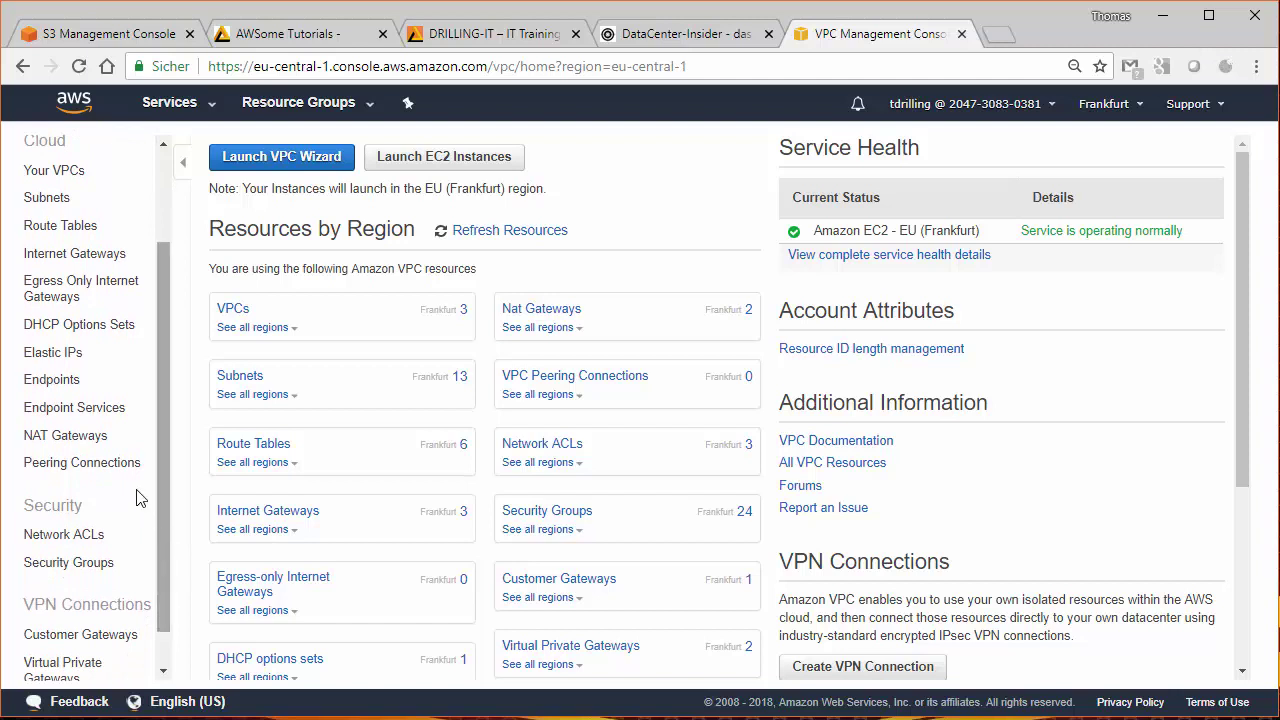
left_click(101, 447)
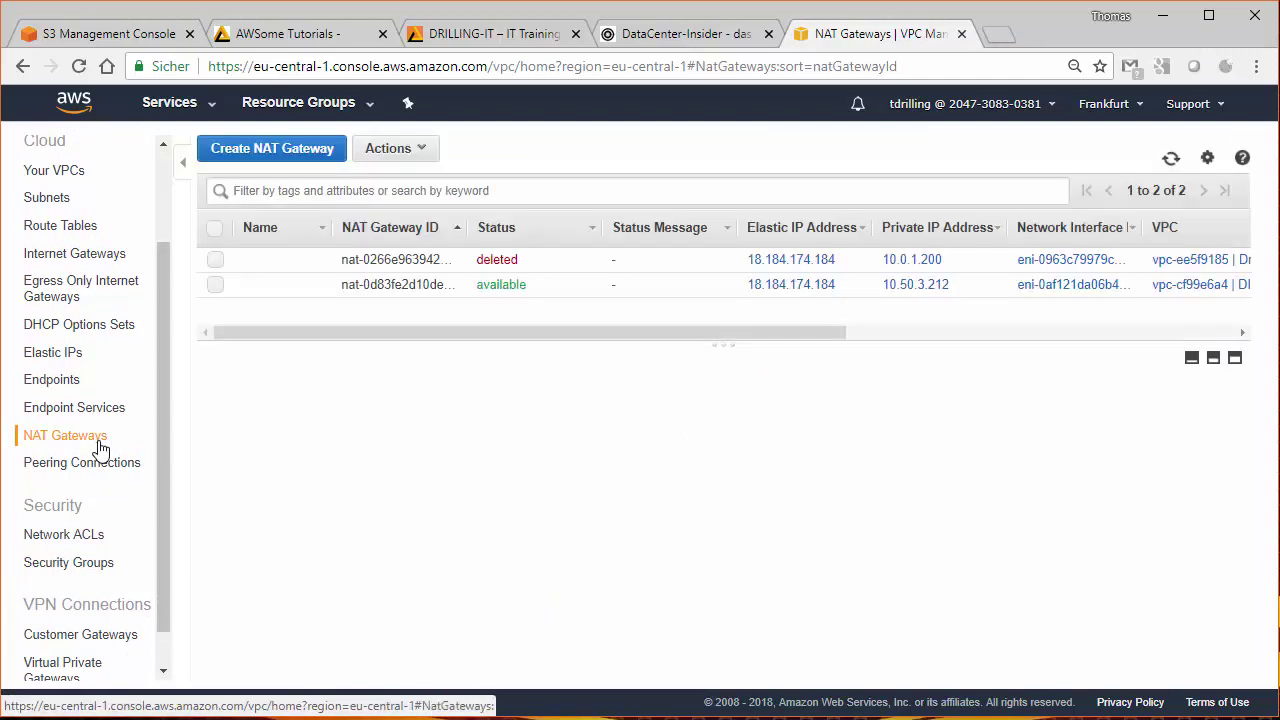